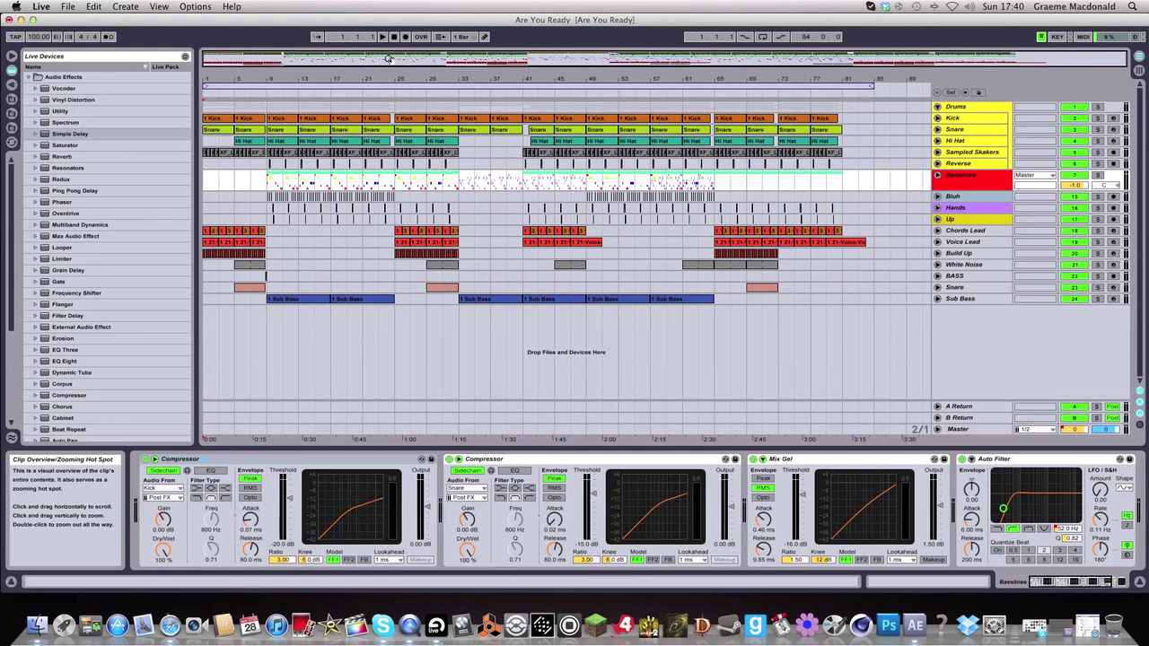
# Solo the Drums group and play the arrangement from bar 9
pyautogui.moveTo(388, 59); pyautogui.dragTo(387, 352)
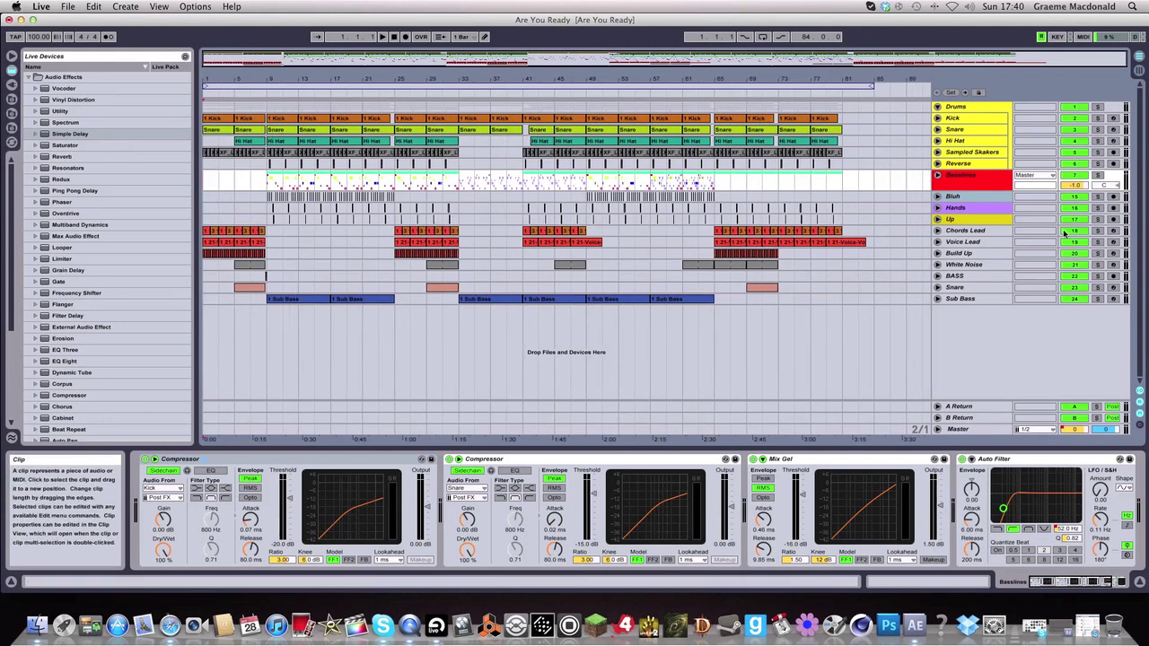
pyautogui.click(964, 107)
pyautogui.click(1097, 107)
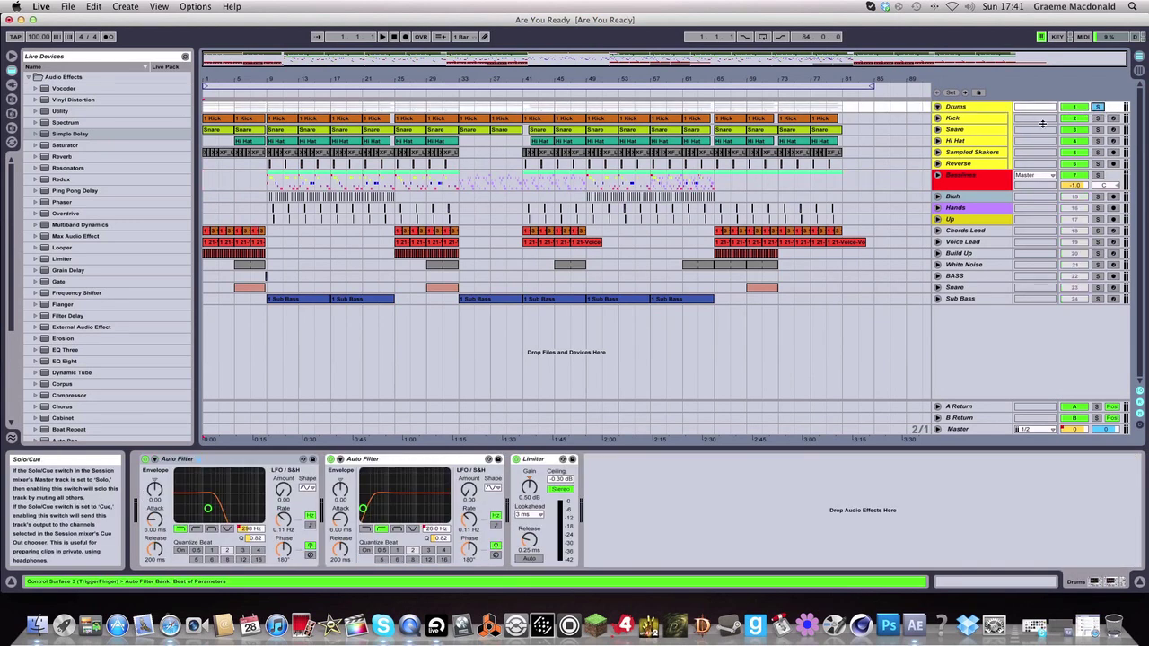
pyautogui.press('space')
pyautogui.click(277, 119)
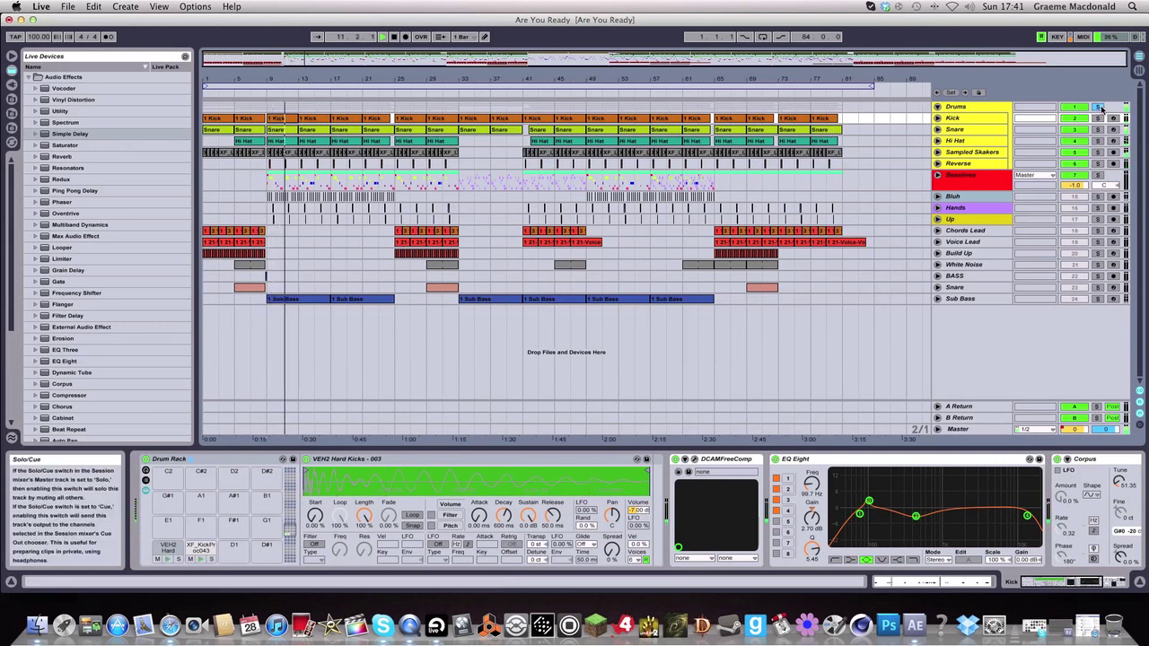
# End the drum audition and unfold the Basslines group around bar 9 to show its individual tracks
pyautogui.click(267, 182)
pyautogui.moveTo(432, 65); pyautogui.dragTo(419, 197)
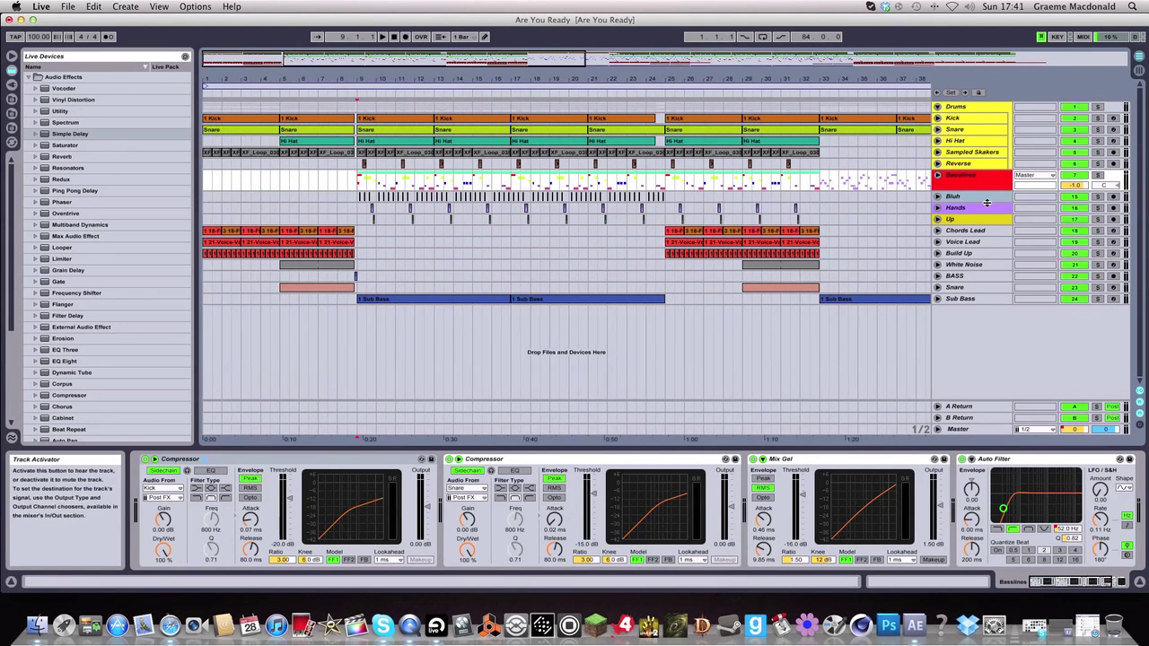
pyautogui.click(938, 176)
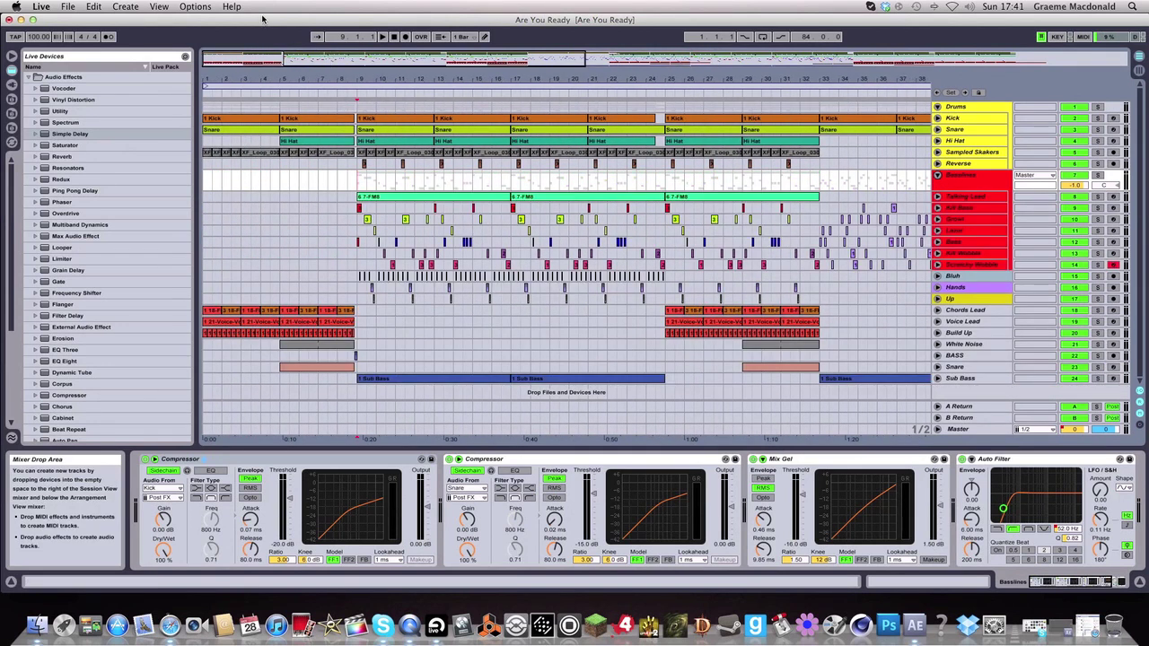
pyautogui.moveTo(412, 64); pyautogui.dragTo(412, 112)
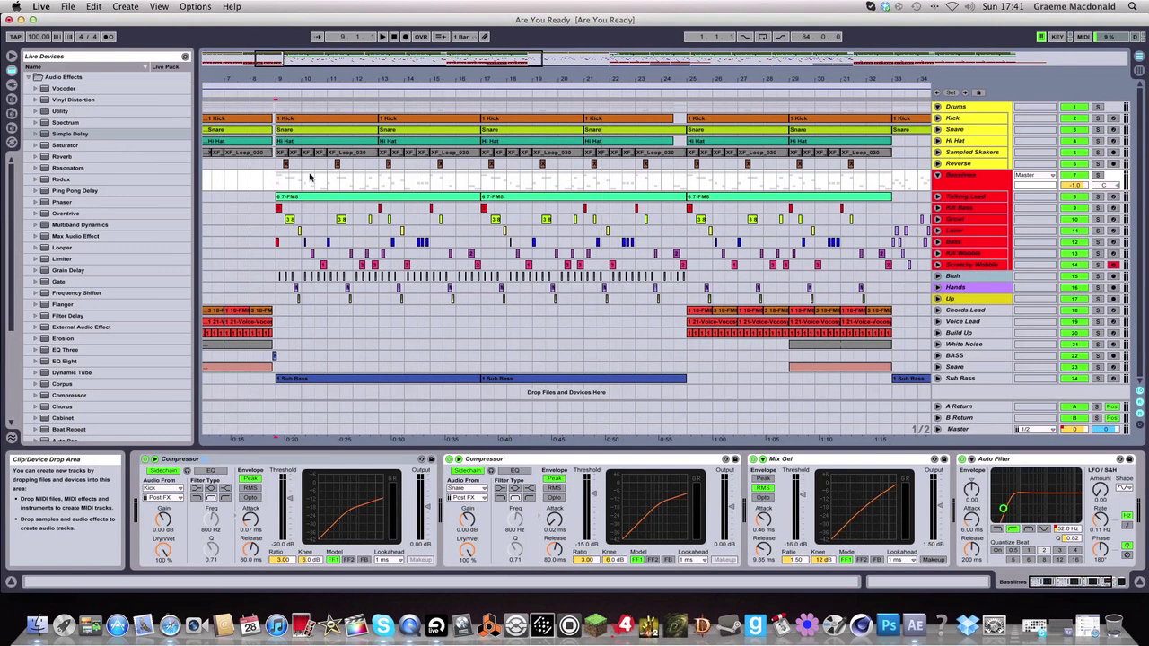
# Solo the Basslines group and play it from the first Talking Lead clip at bar 9
pyautogui.click(283, 244)
pyautogui.click(271, 212)
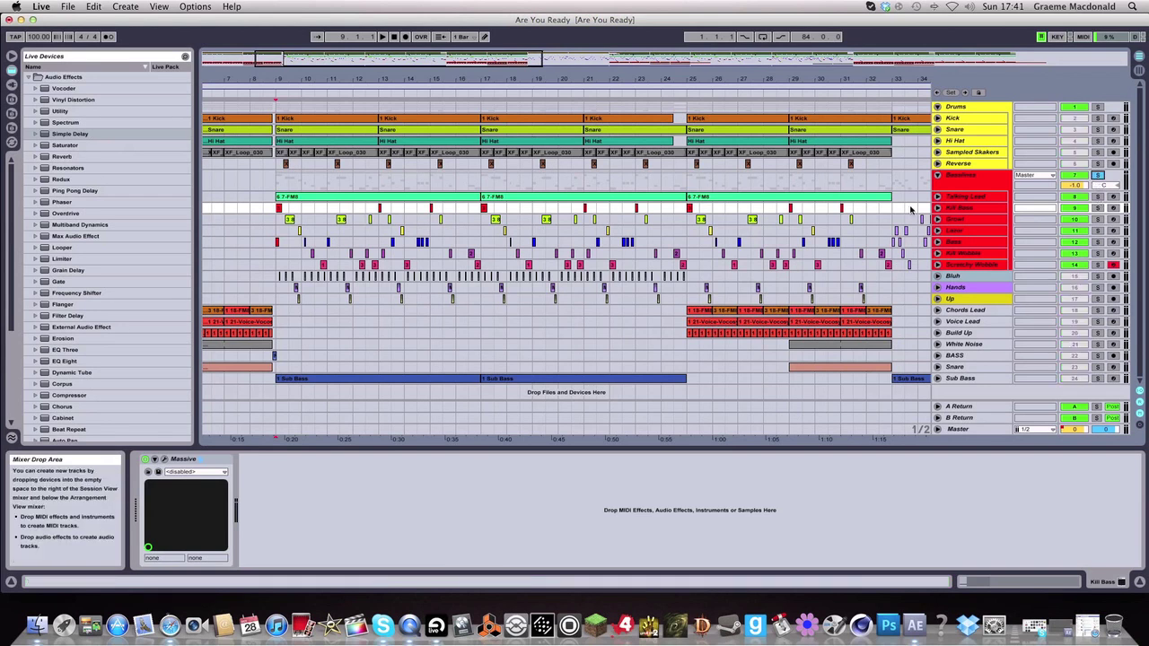
pyautogui.click(285, 198)
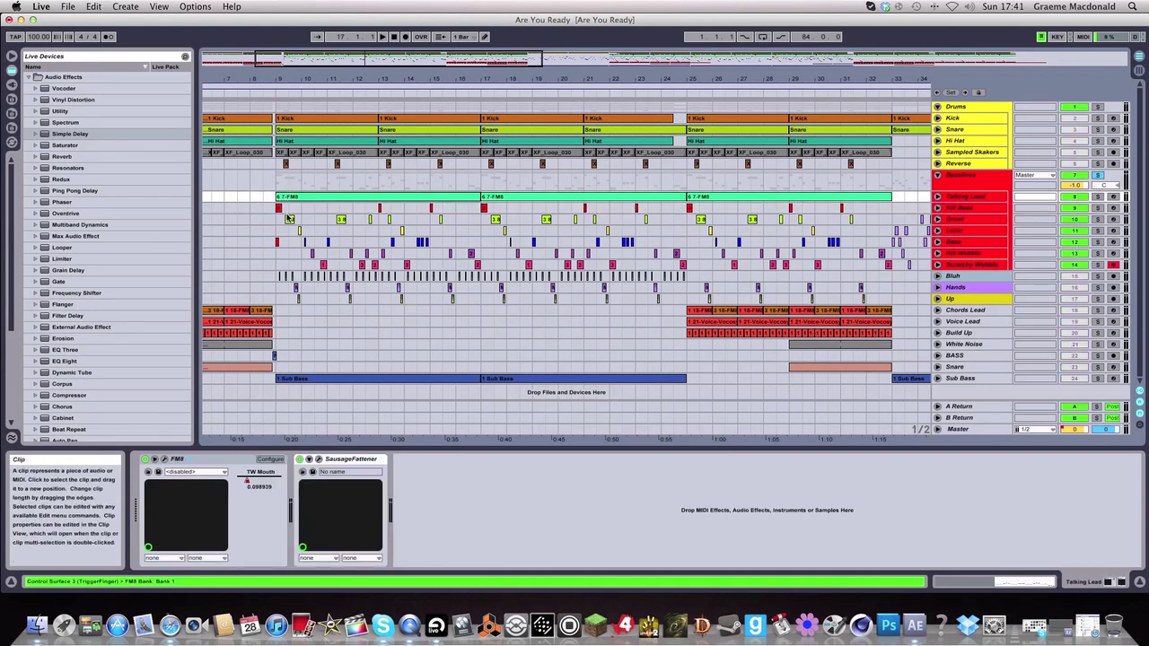
pyautogui.press('space')
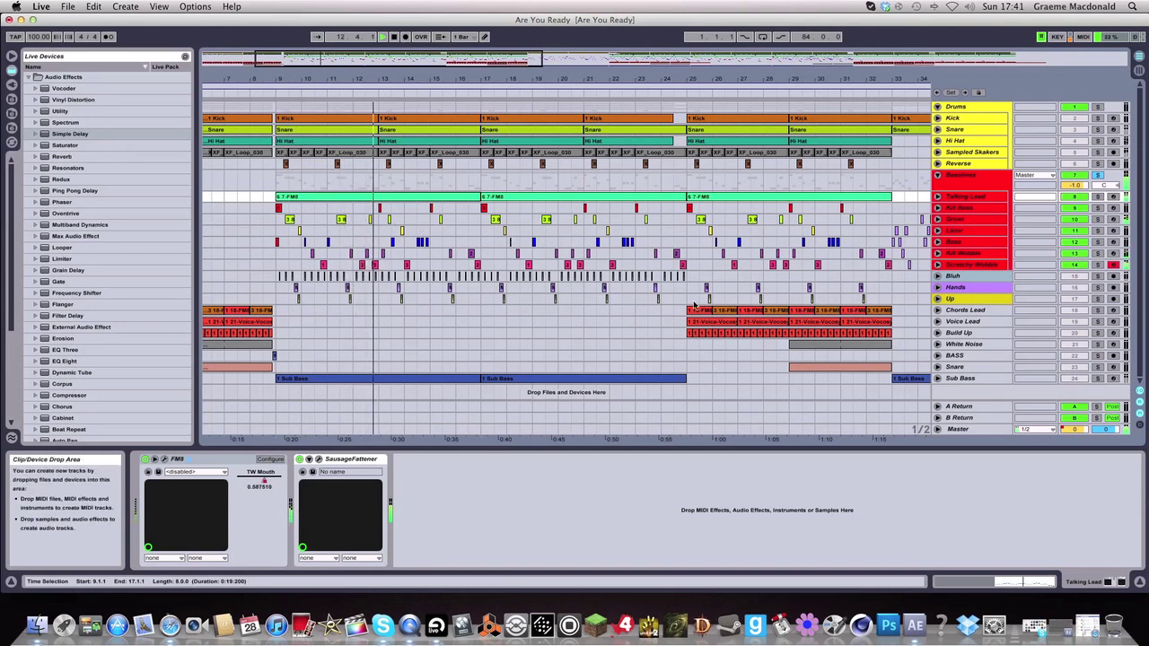
# Audition the Sub Bass track soloed and then together with the full mix, ending with playback stopped
pyautogui.click(1098, 378)
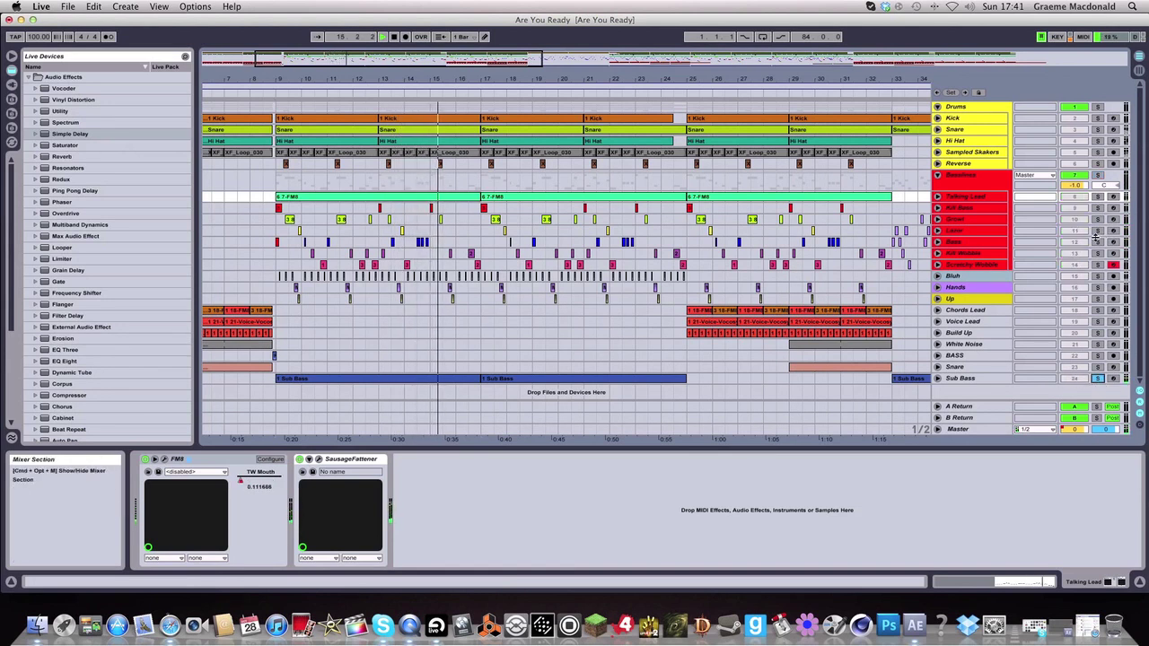
pyautogui.click(1097, 175)
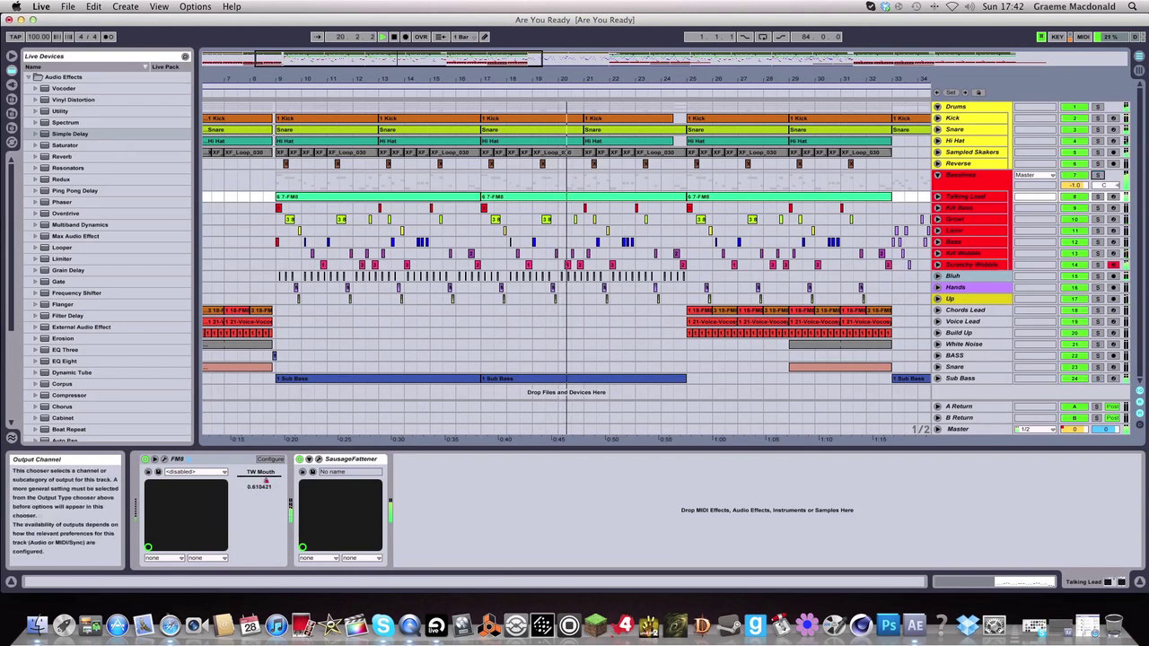
pyautogui.press('space')
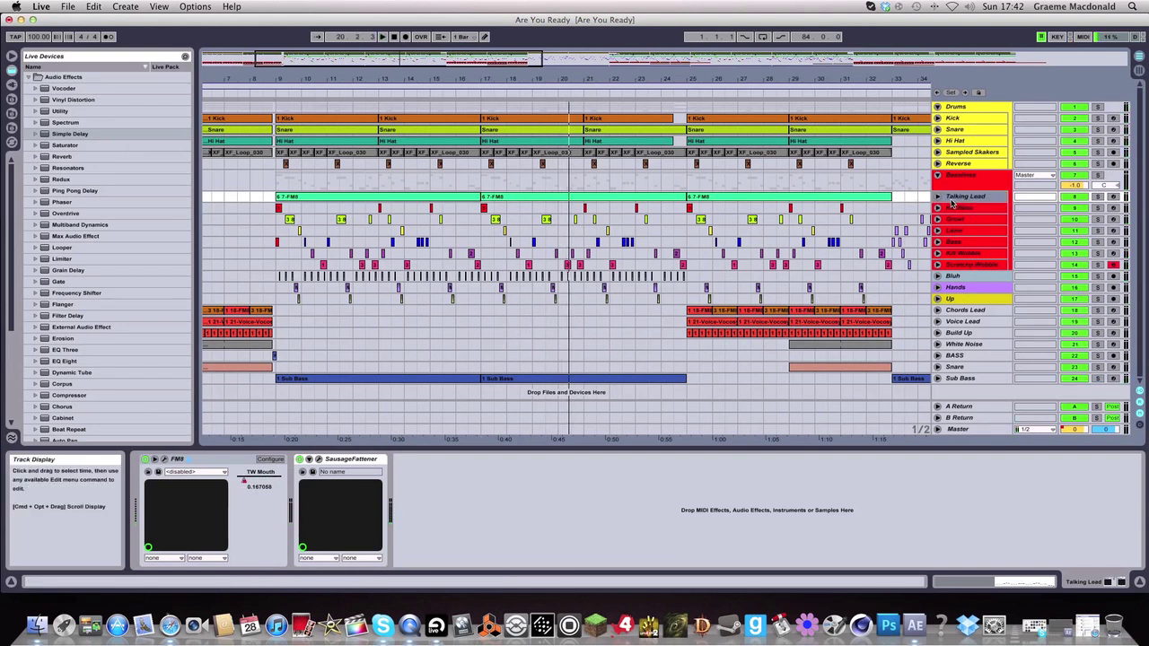
# Unfold the Talking Lead track and view the MIDI notes of its first clip at bar 9
pyautogui.click(938, 197)
pyautogui.click(349, 196)
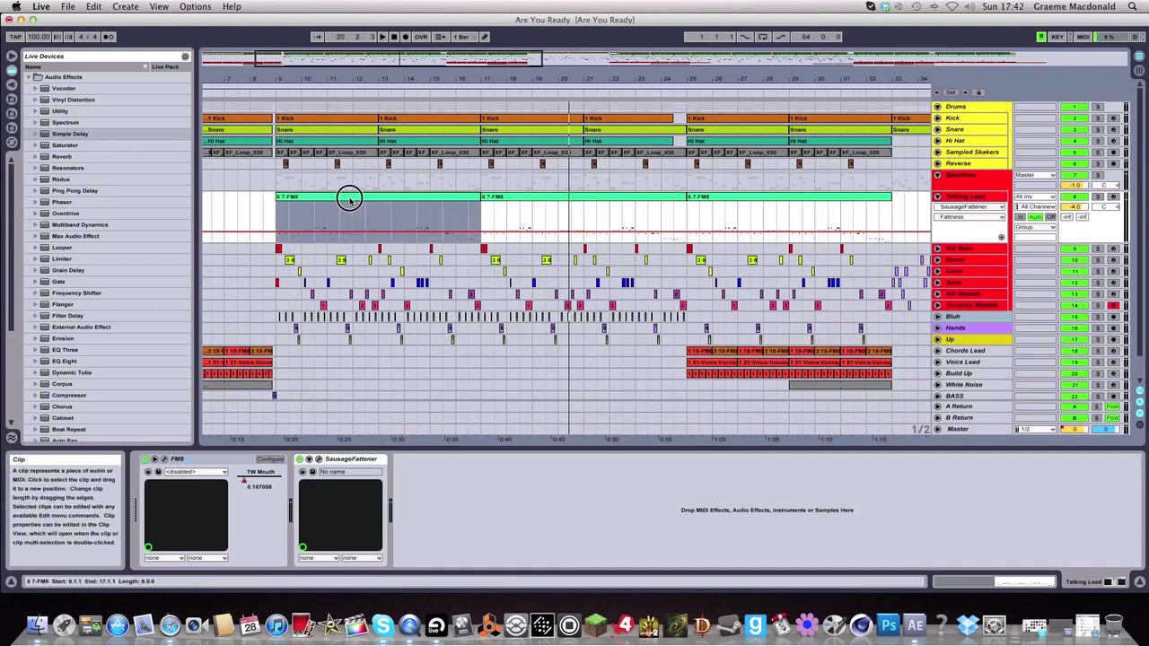
pyautogui.doubleClick(352, 197)
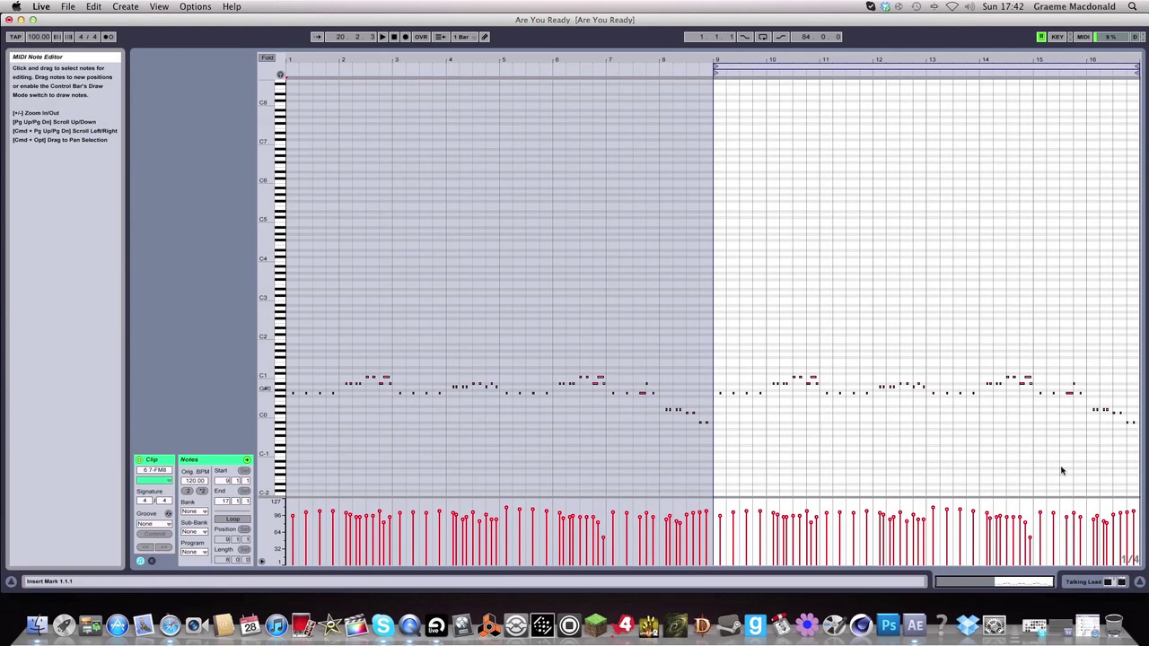
pyautogui.click(1087, 581)
# Inspect the Master and Effects pages of the Talking Lead's FM8 synth while playing the track soloed, and close FM8
pyautogui.click(165, 461)
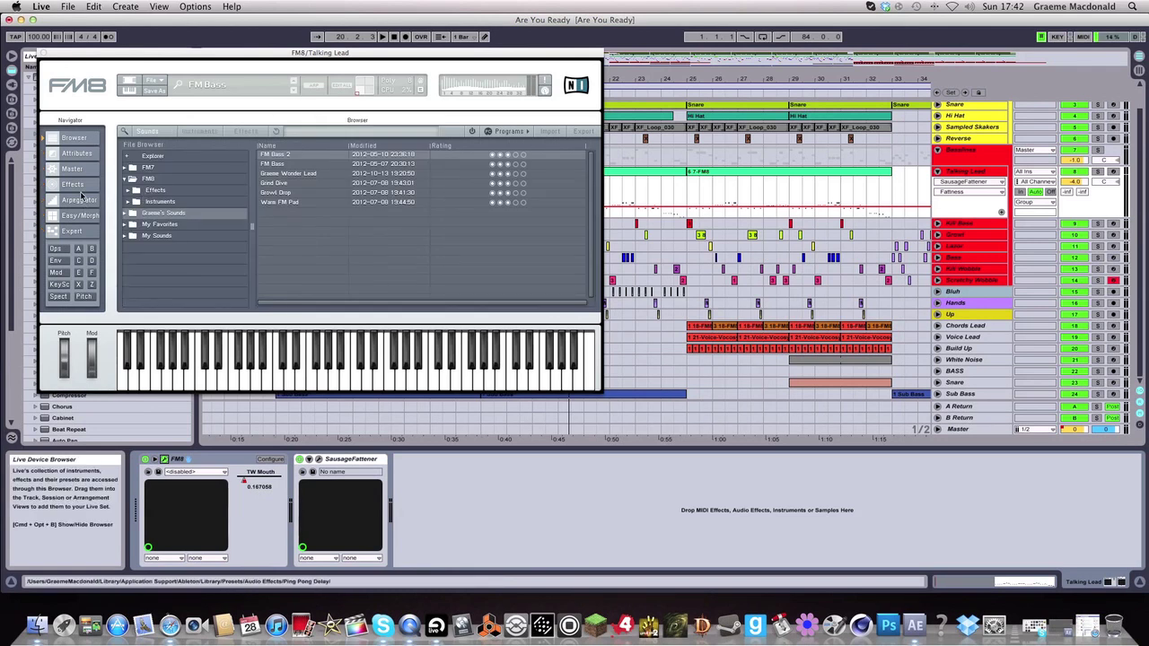
pyautogui.click(72, 170)
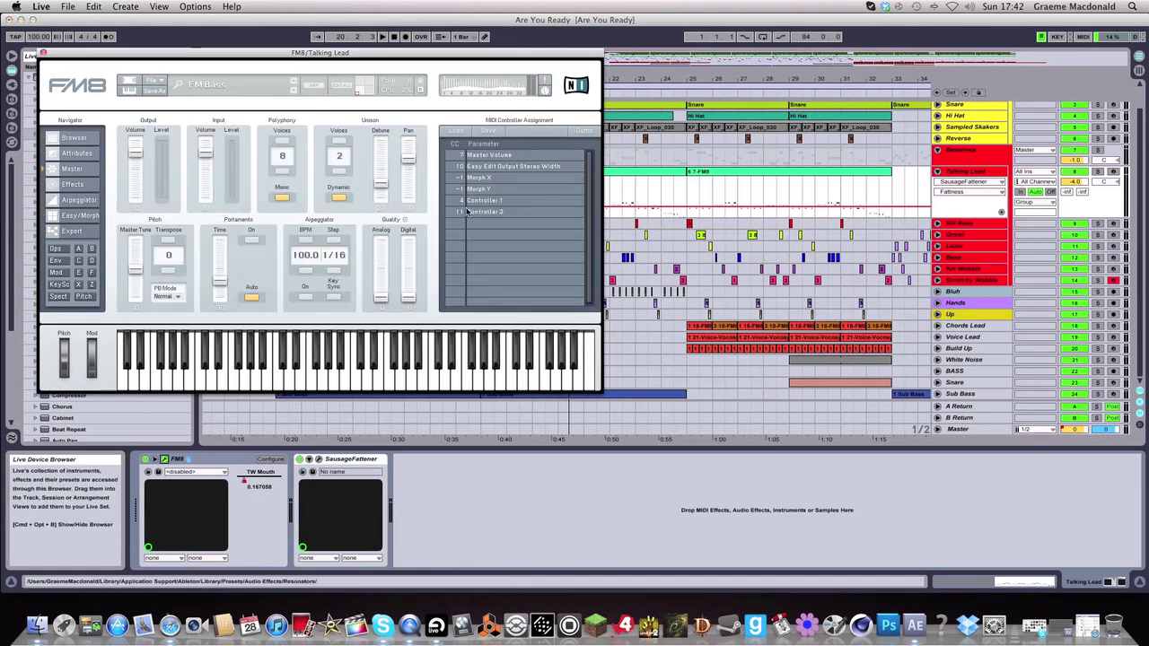
pyautogui.click(66, 185)
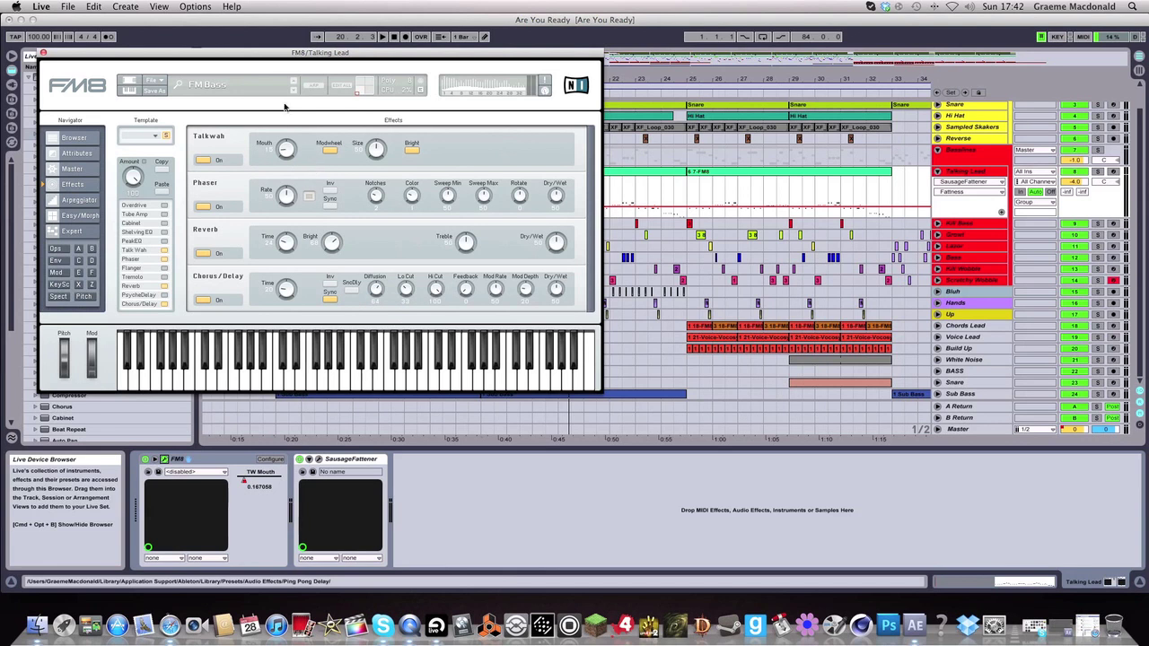
pyautogui.moveTo(288, 54); pyautogui.dragTo(463, 46)
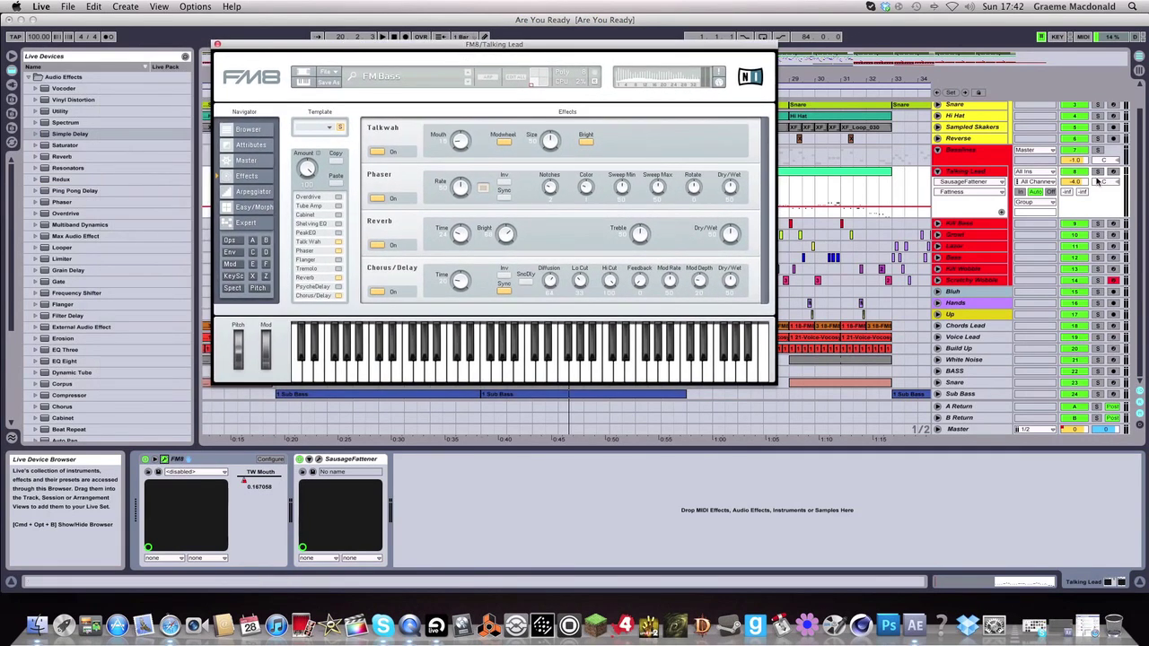
pyautogui.press('space')
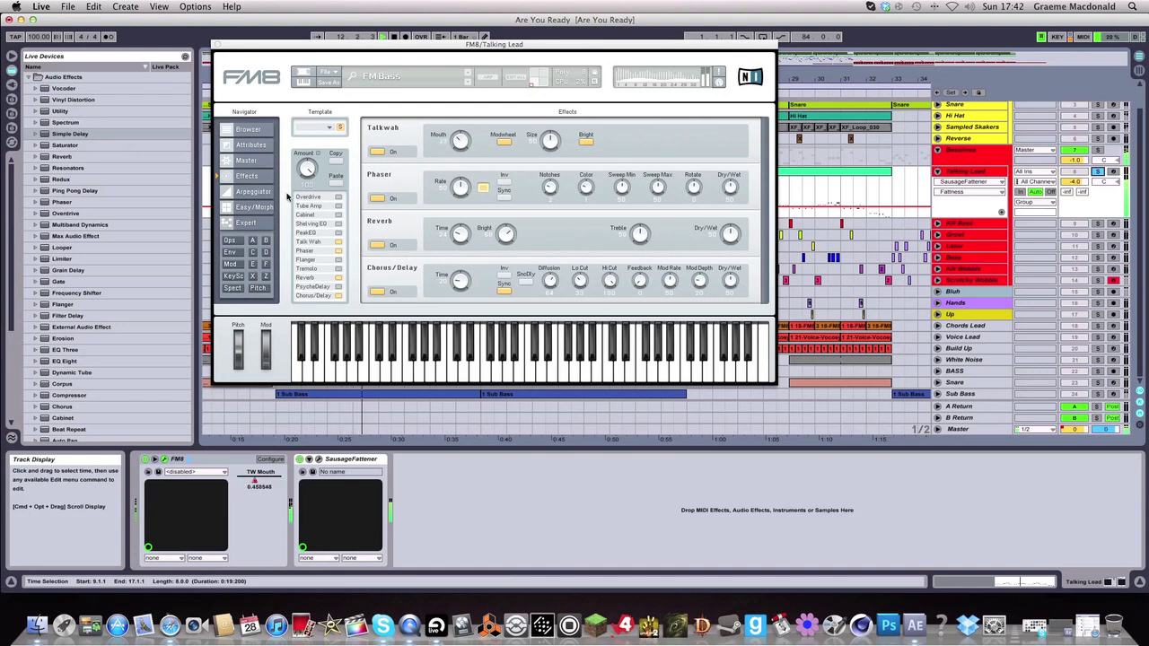
pyautogui.click(217, 44)
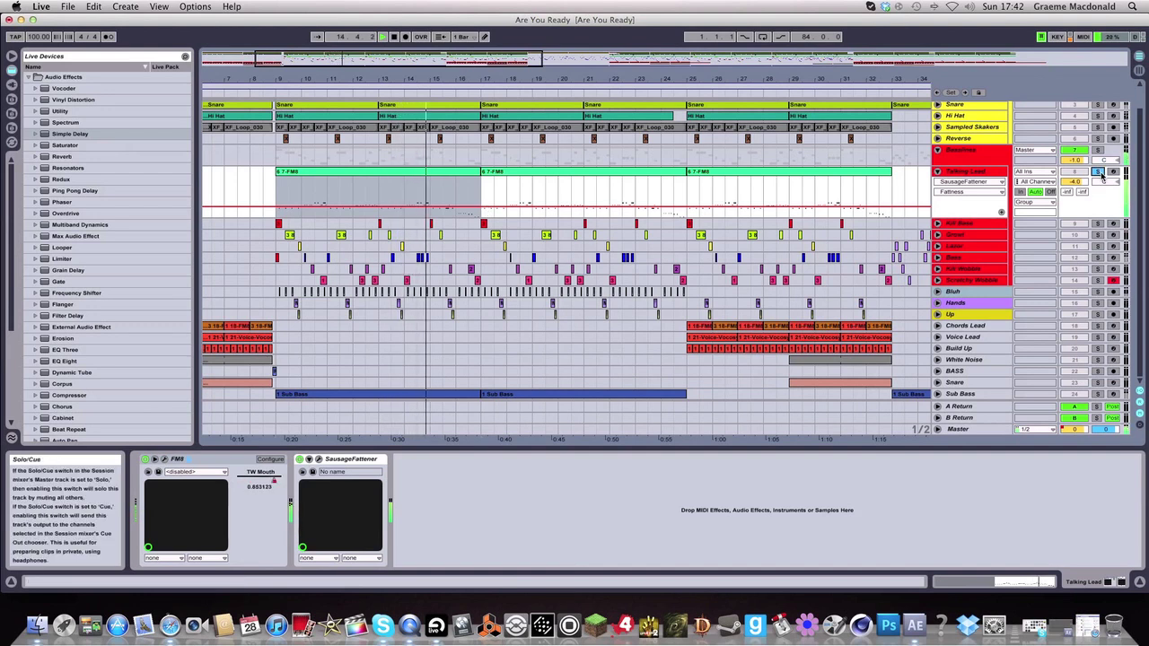
# Solo the Kill Bass track and play its first clip while viewing its Massive patch with the modulation oscillator's Phase mode selected
pyautogui.click(1098, 224)
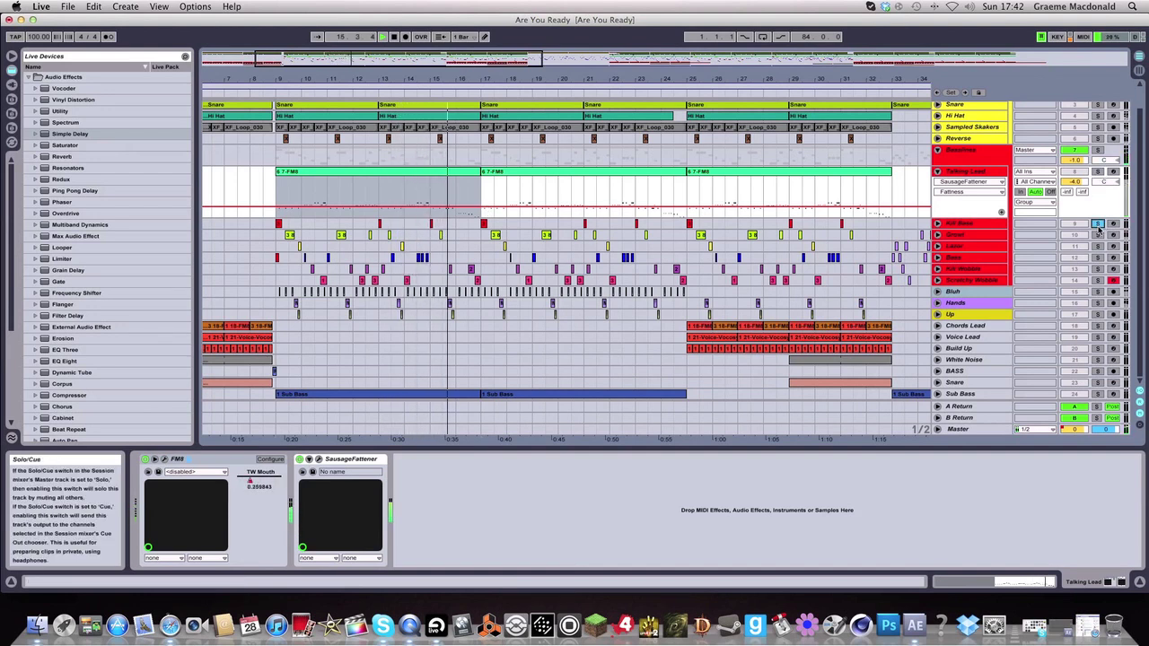
pyautogui.click(285, 225)
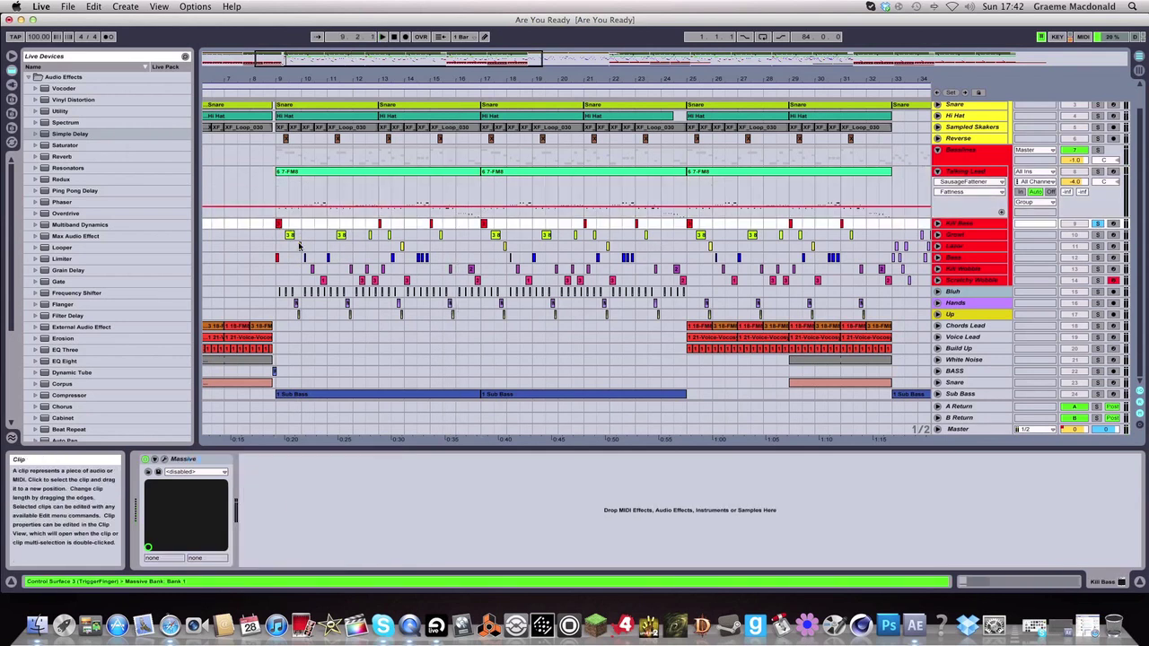
pyautogui.click(164, 460)
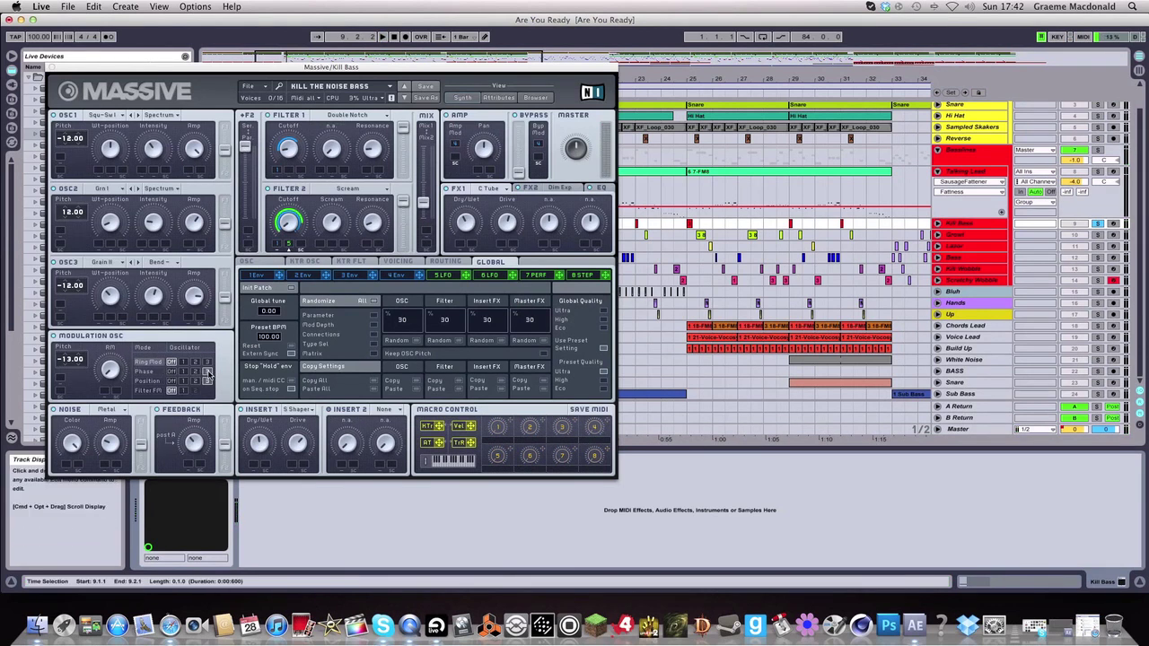
pyautogui.click(146, 371)
pyautogui.press('space')
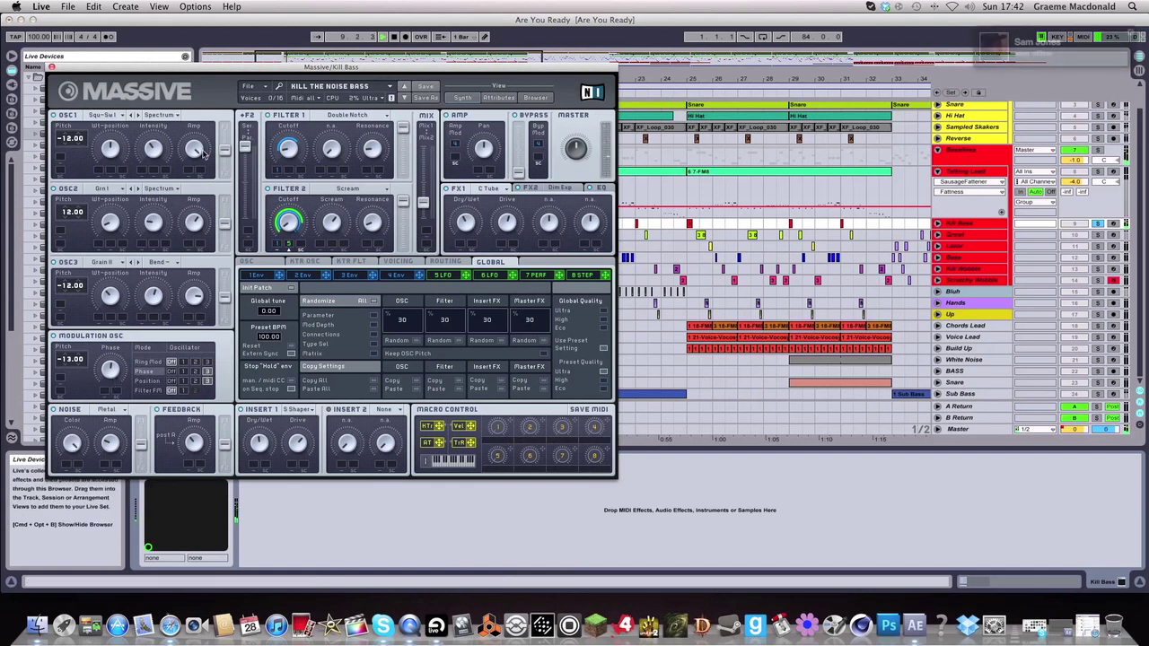
pyautogui.moveTo(269, 66); pyautogui.dragTo(502, 21)
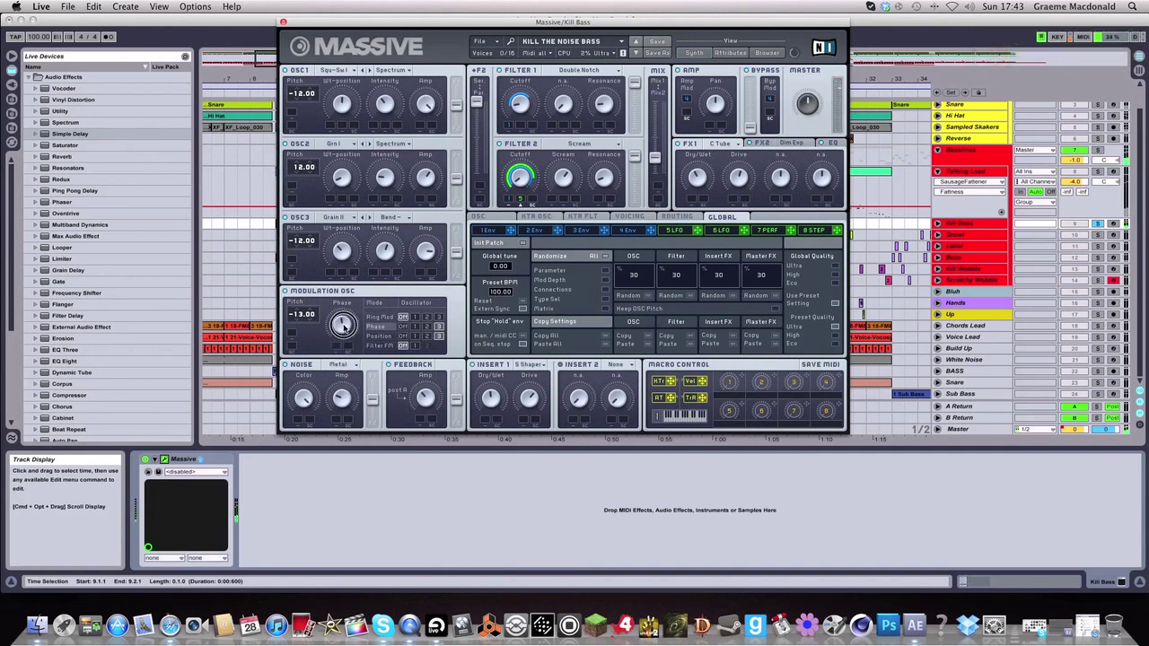
pyautogui.click(283, 21)
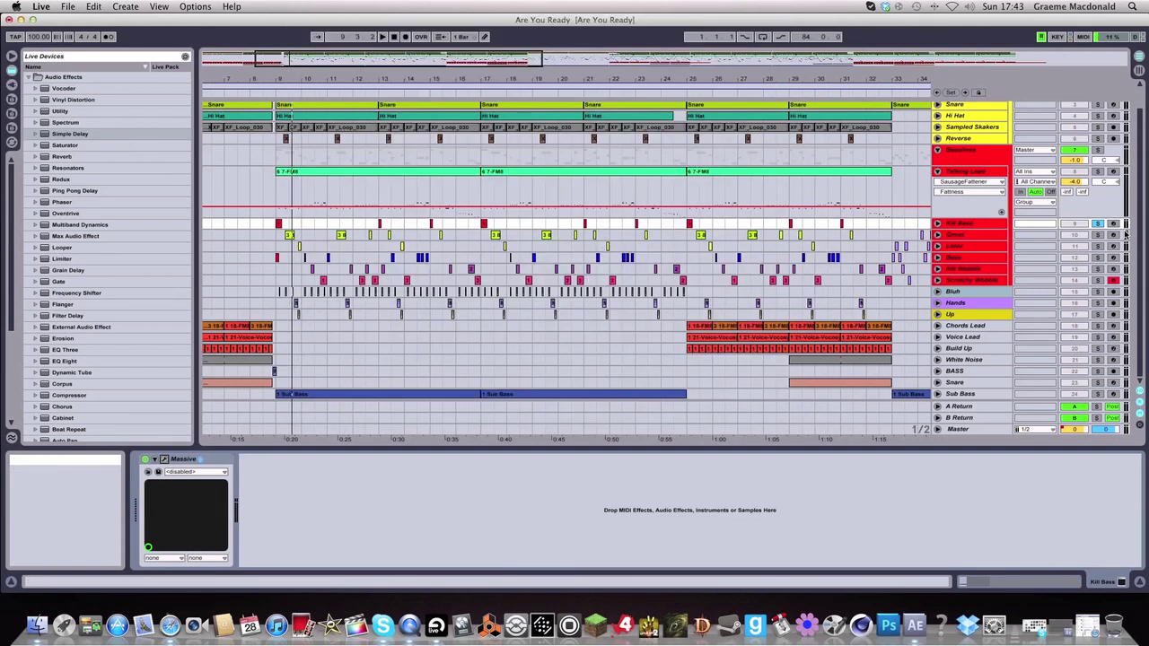
# Solo the Growl track, play its first clip, and briefly recheck the Kill Bass Massive patch
pyautogui.click(271, 266)
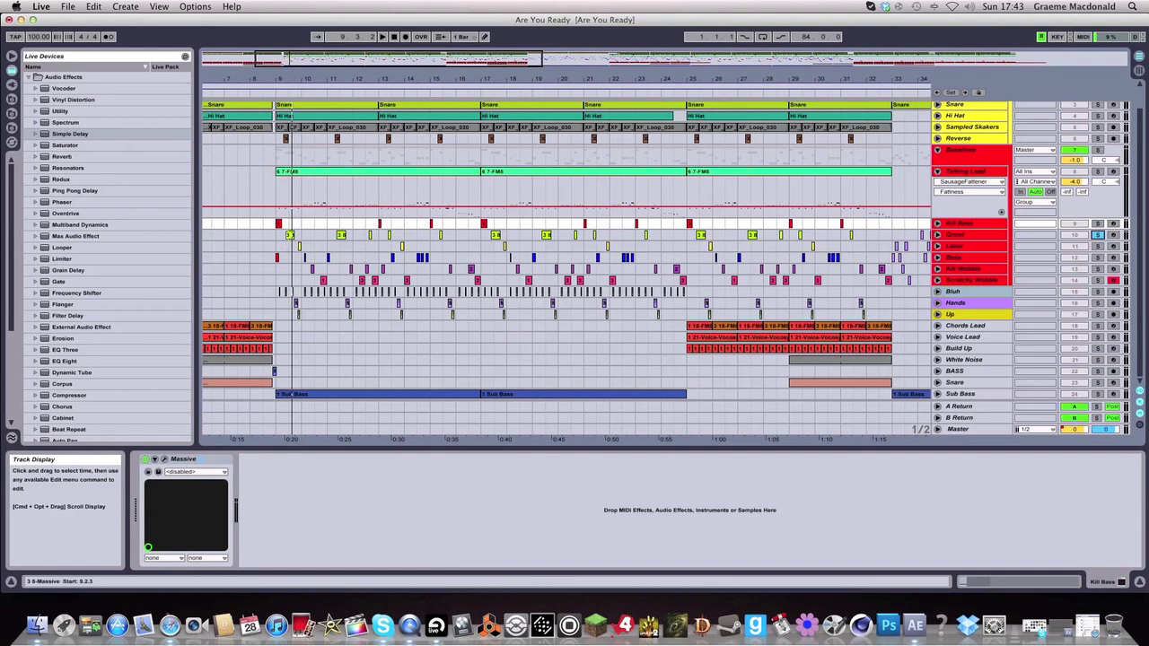
pyautogui.press('space')
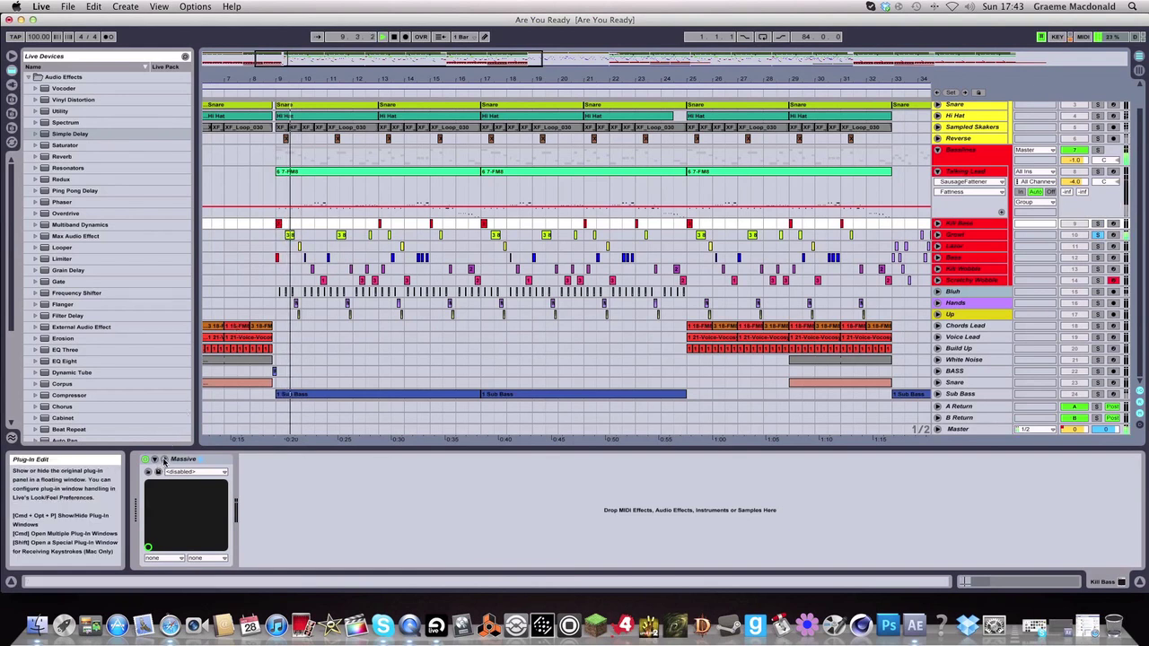
pyautogui.click(164, 460)
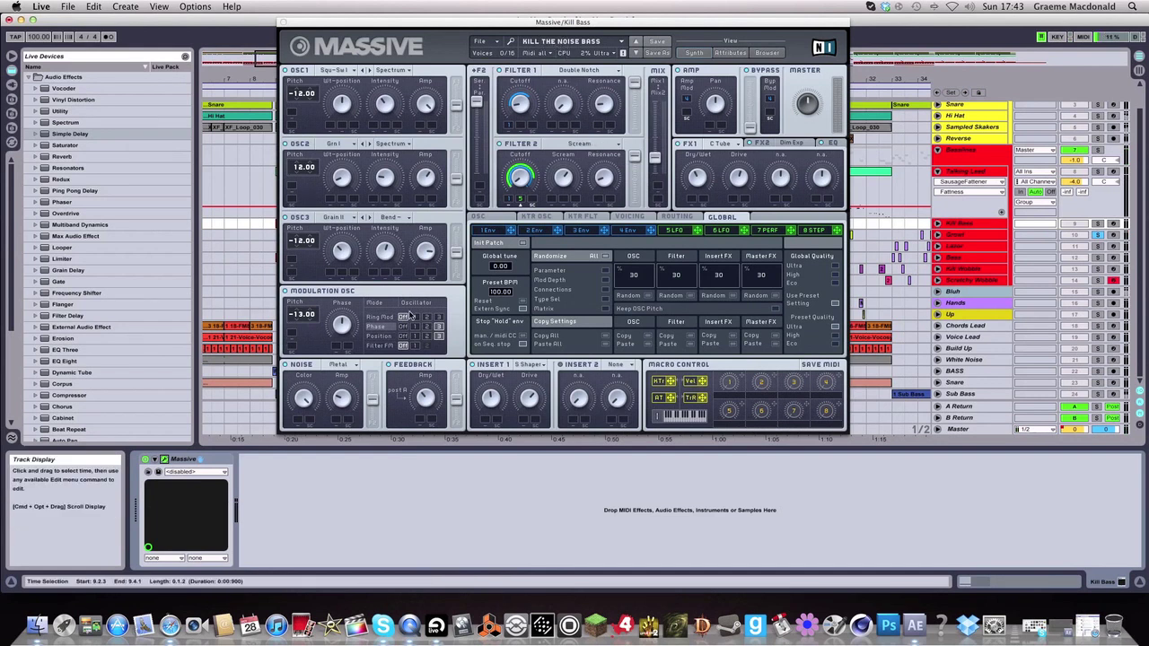
pyautogui.click(284, 21)
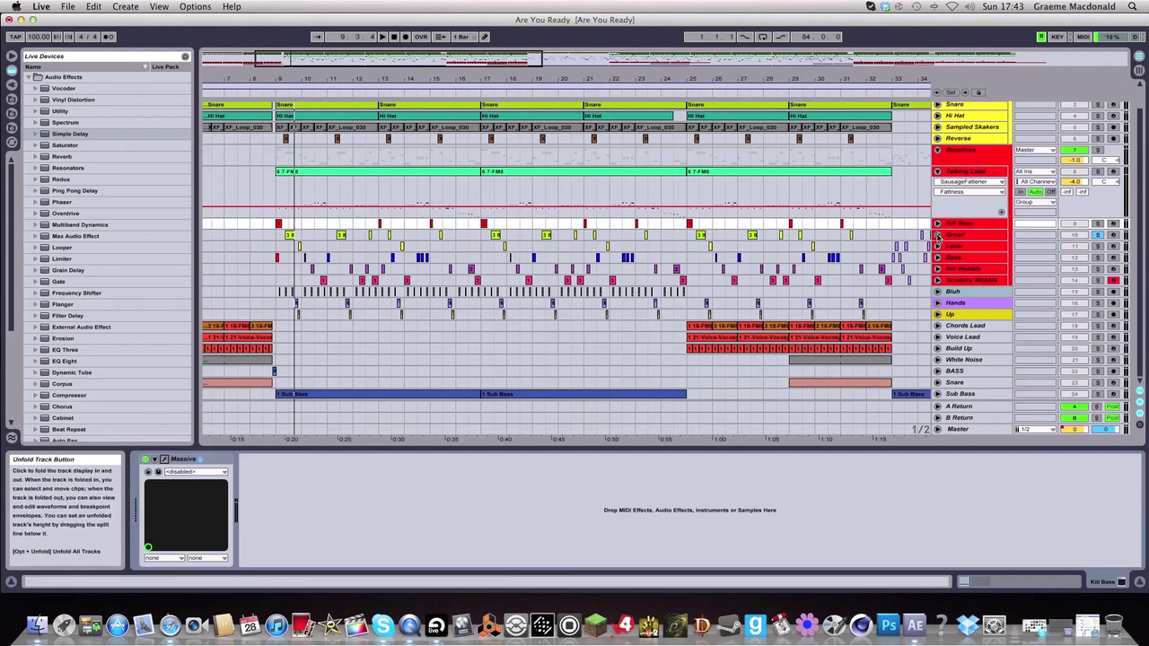
# Unfold the Growl track and examine its EQ Eight Frequency A automation near bar 9
pyautogui.click(937, 235)
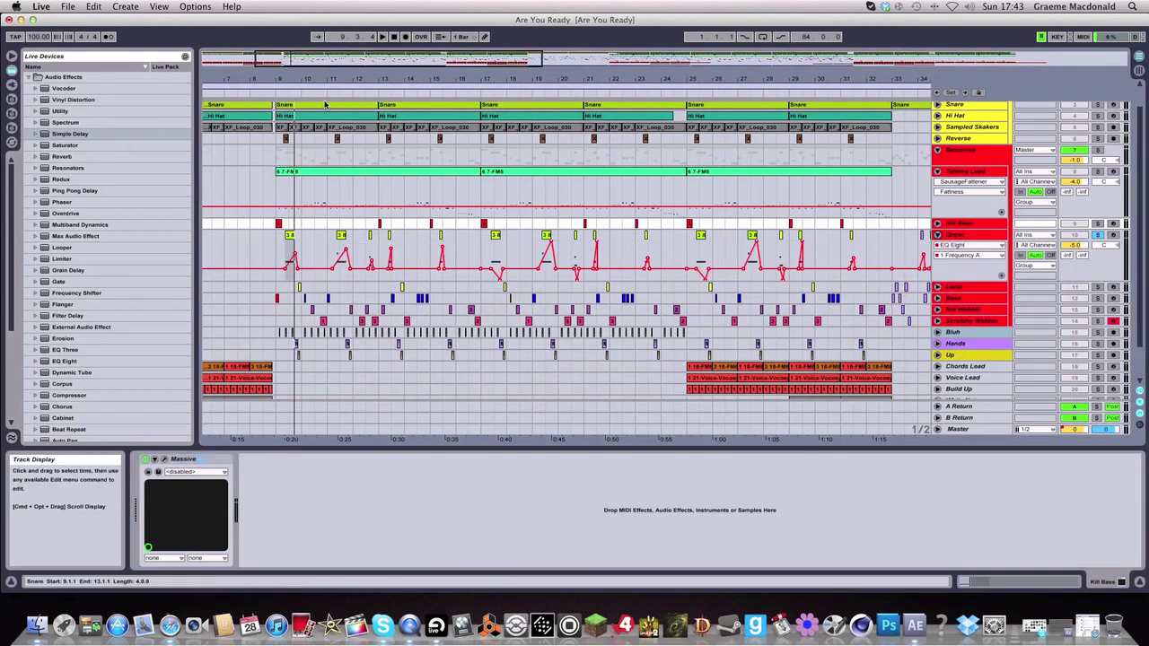
pyautogui.moveTo(347, 77); pyautogui.dragTo(377, 223)
pyautogui.hscroll(-1, 416, 292)
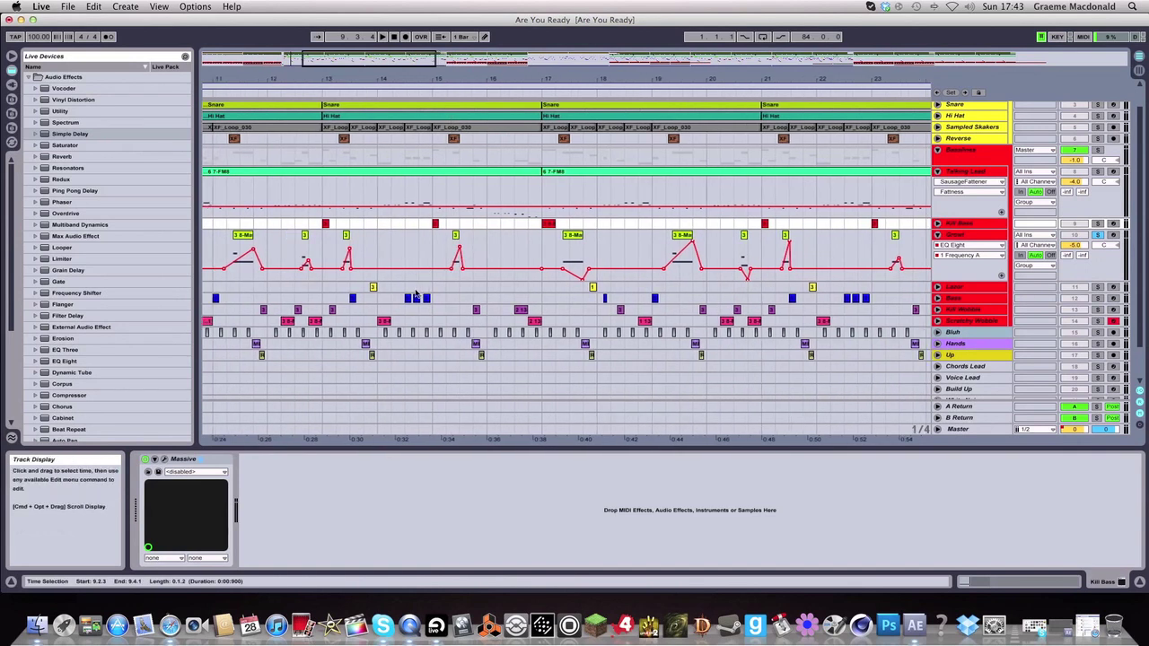
pyautogui.hscroll(-6, 415, 292)
pyautogui.scroll(1, 416, 293)
# Display the Growl track's devices, play its first clip to see the EQ Eight movement, and open the WOW plug-in
pyautogui.click(955, 247)
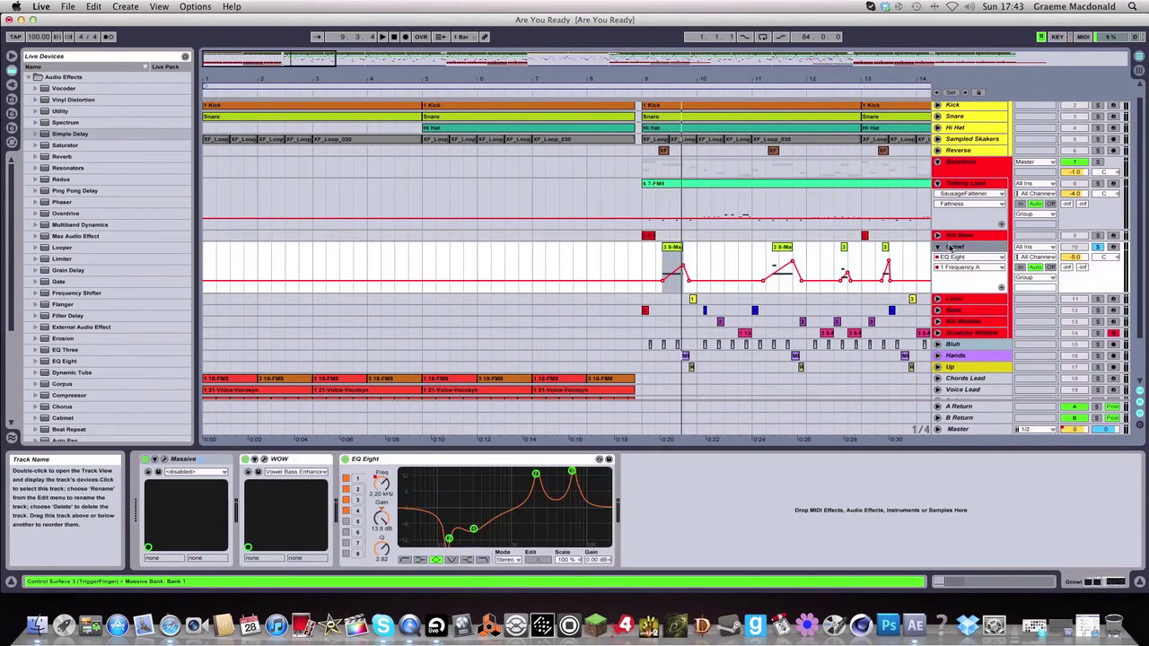
pyautogui.press('space')
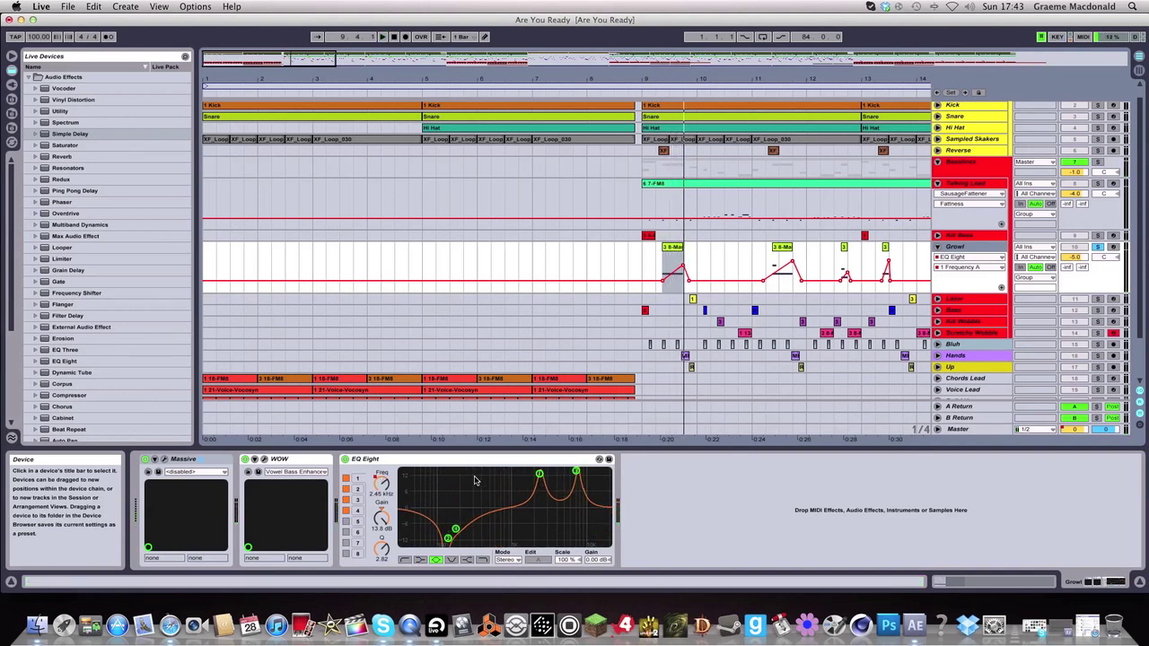
pyautogui.click(265, 460)
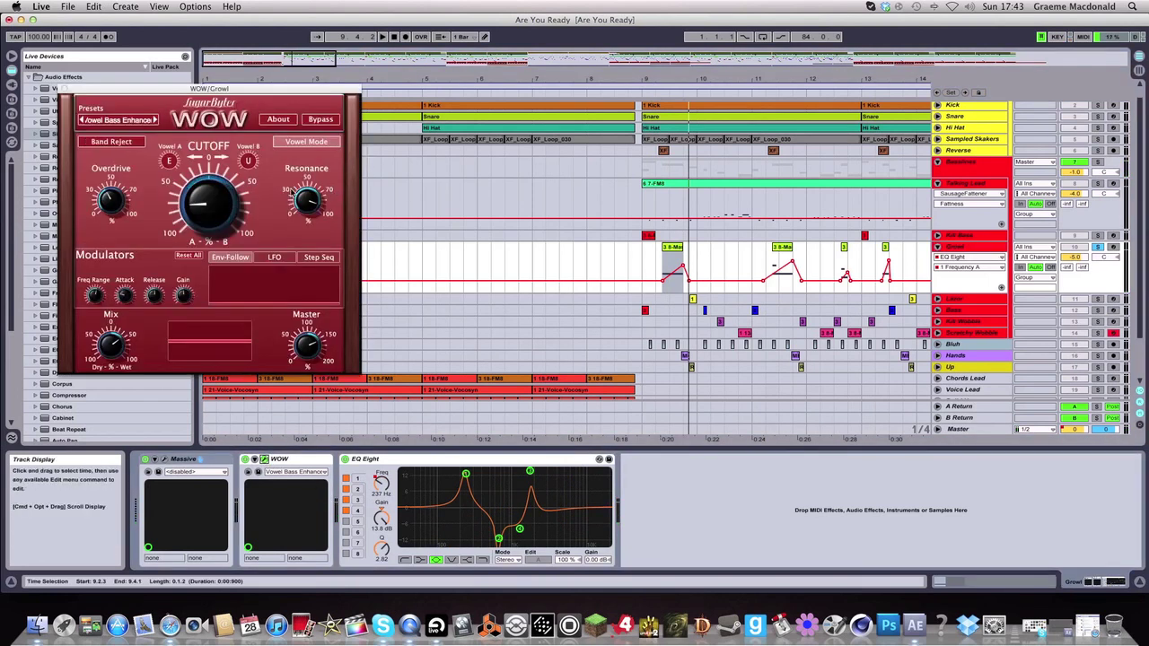
# Switch the Growl track's WOW device off and on to compare the sound, then close its window and fold the track
pyautogui.moveTo(210, 89); pyautogui.dragTo(350, 53)
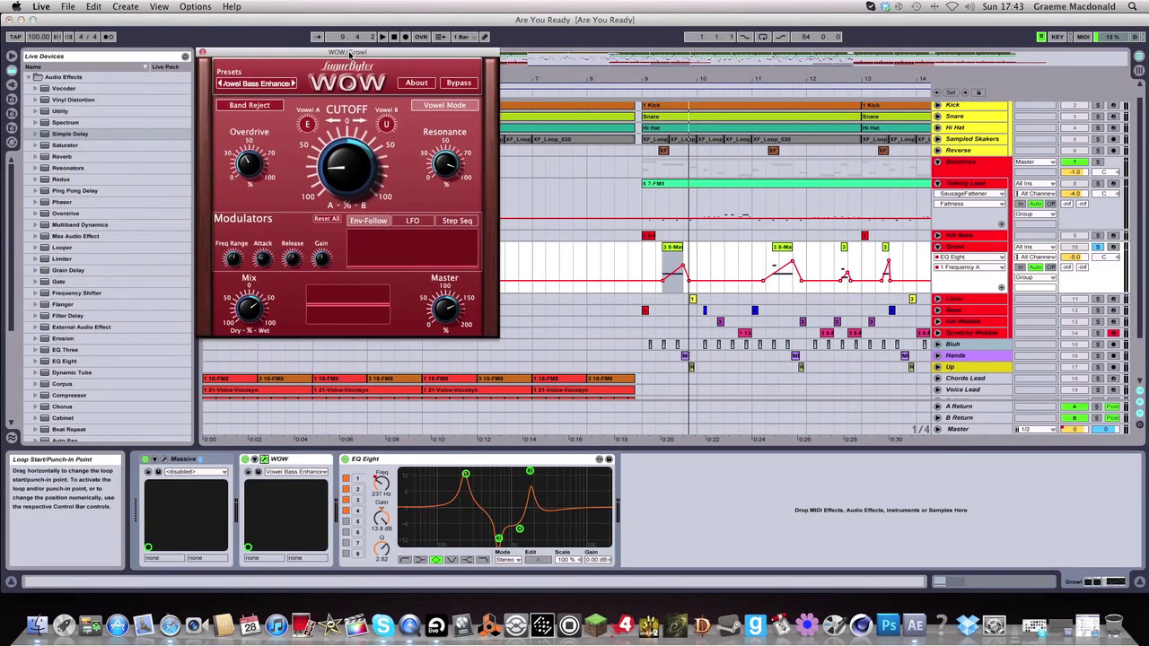
pyautogui.click(245, 459)
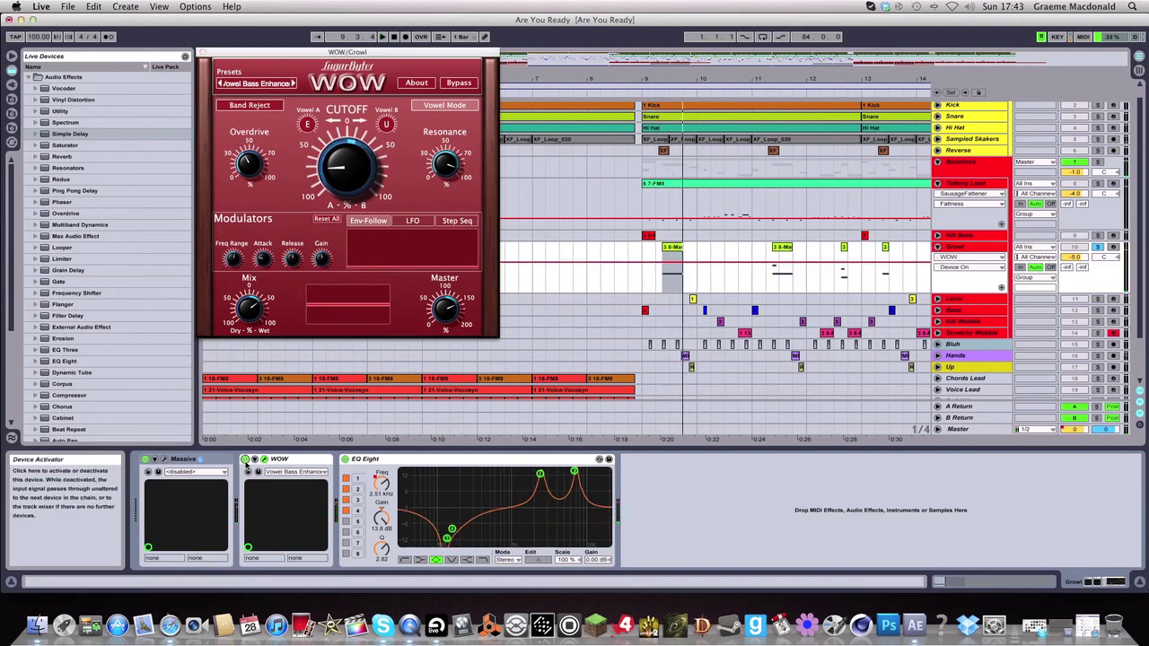
pyautogui.click(245, 459)
pyautogui.click(245, 459)
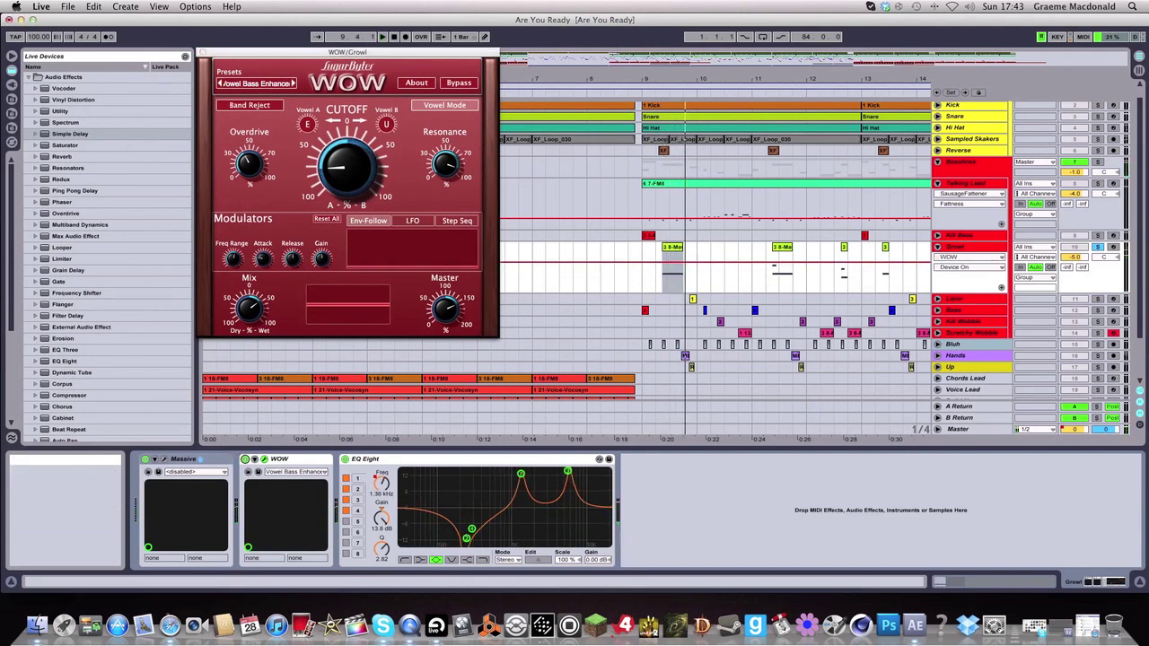
pyautogui.click(202, 52)
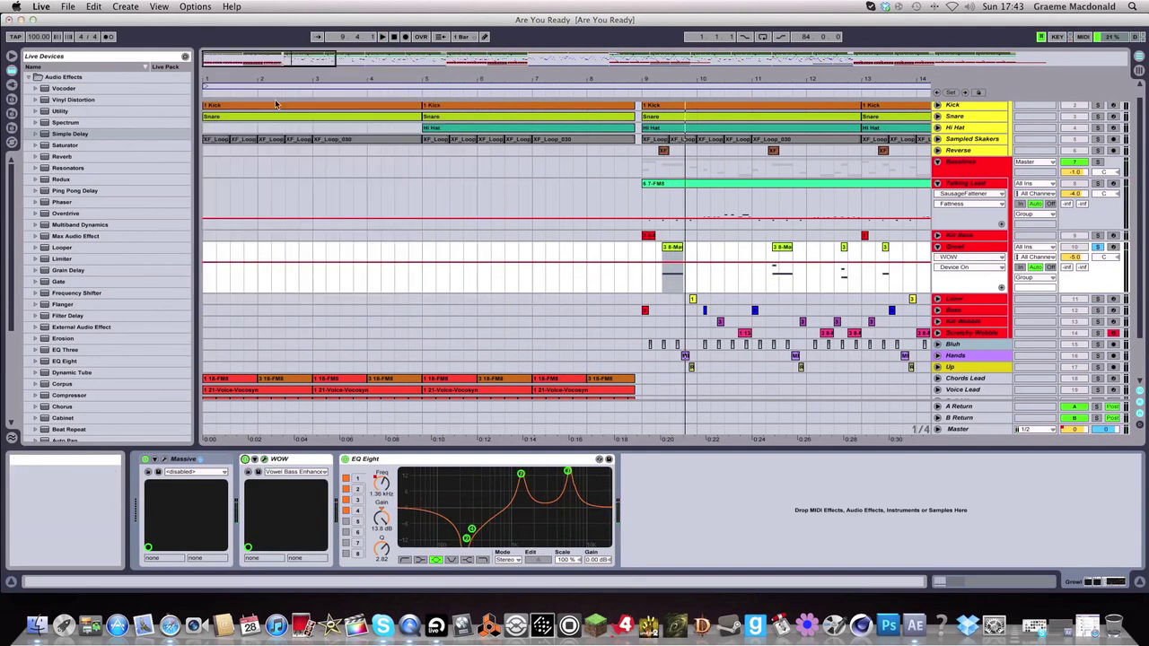
pyautogui.click(938, 248)
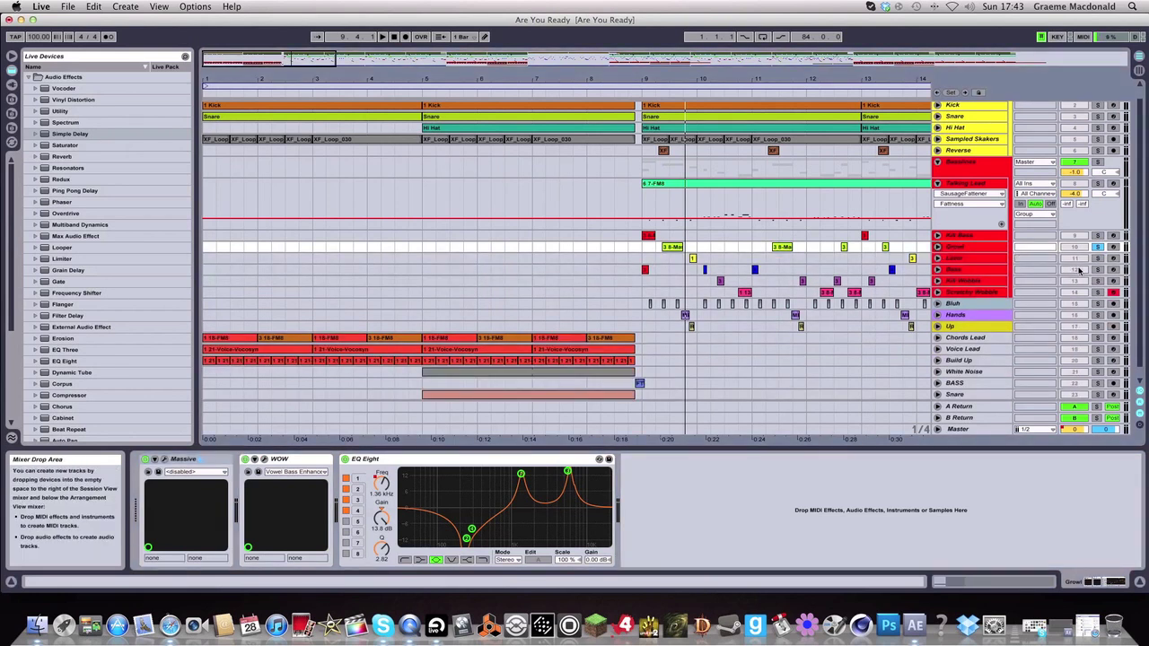
# Solo the Lazor track and play its first clip just before bar 10
pyautogui.click(645, 270)
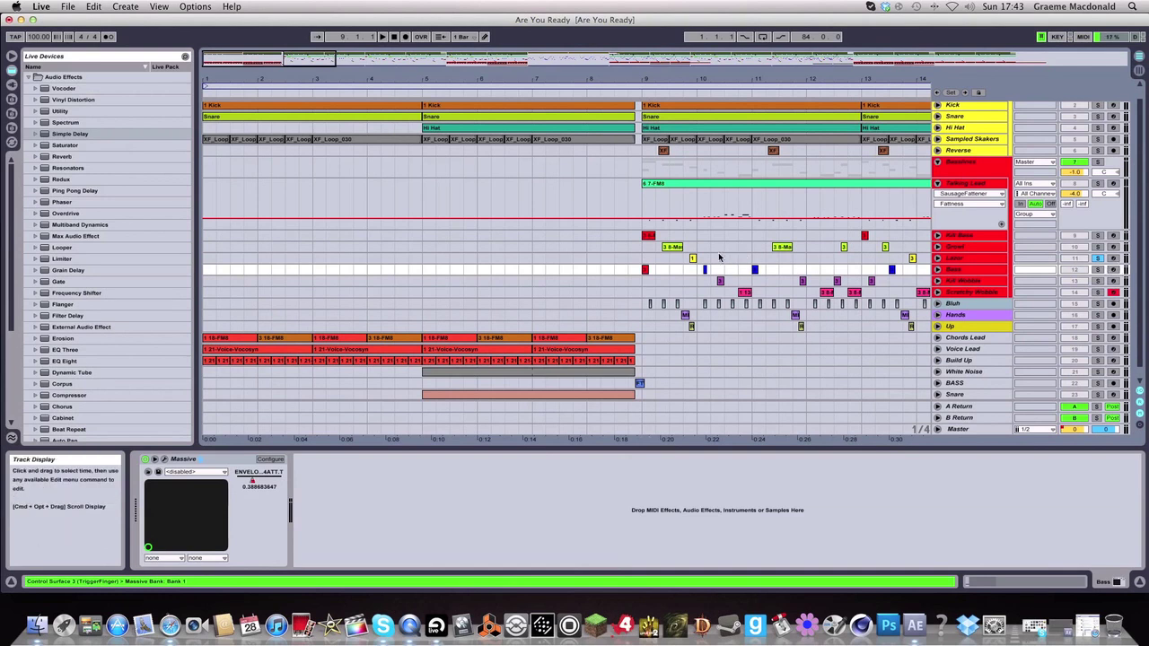
pyautogui.click(690, 259)
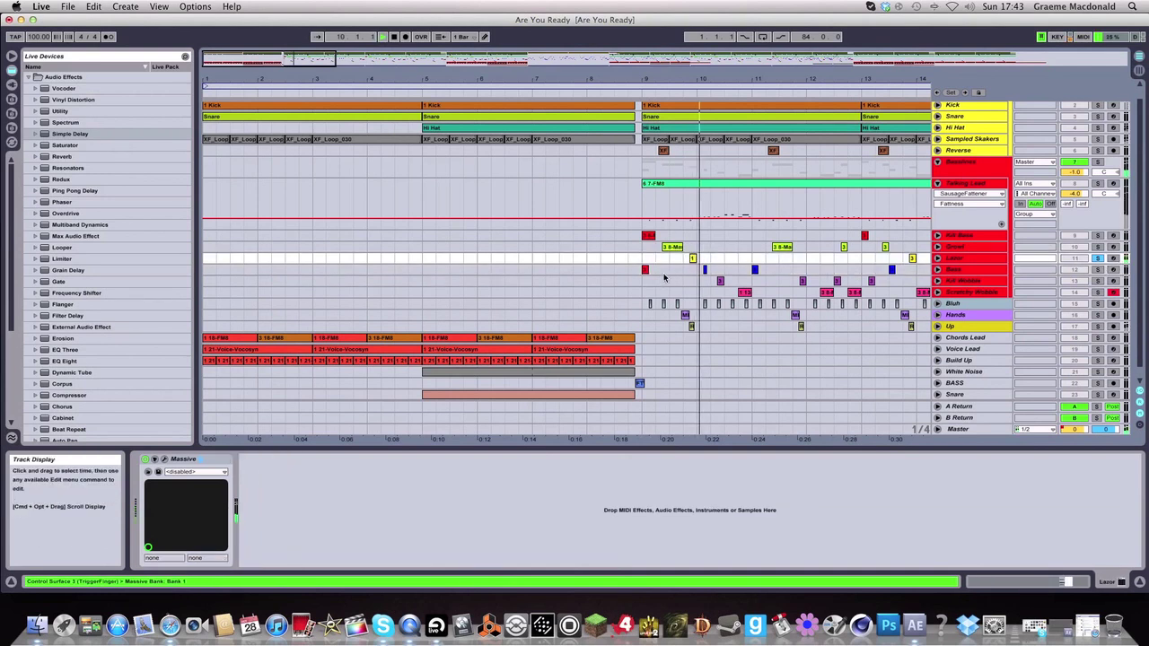
pyautogui.press('space')
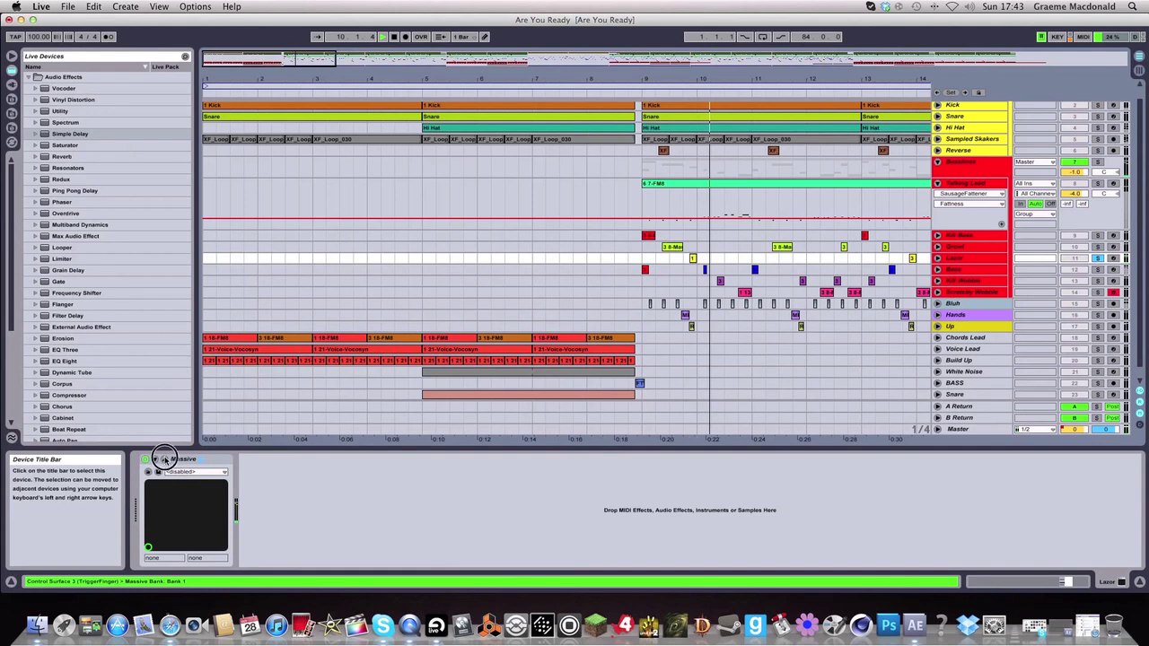
# View the Lazor track's Massive patch, close it, and play the track's clip at the end of bar 13
pyautogui.click(158, 459)
pyautogui.press('space')
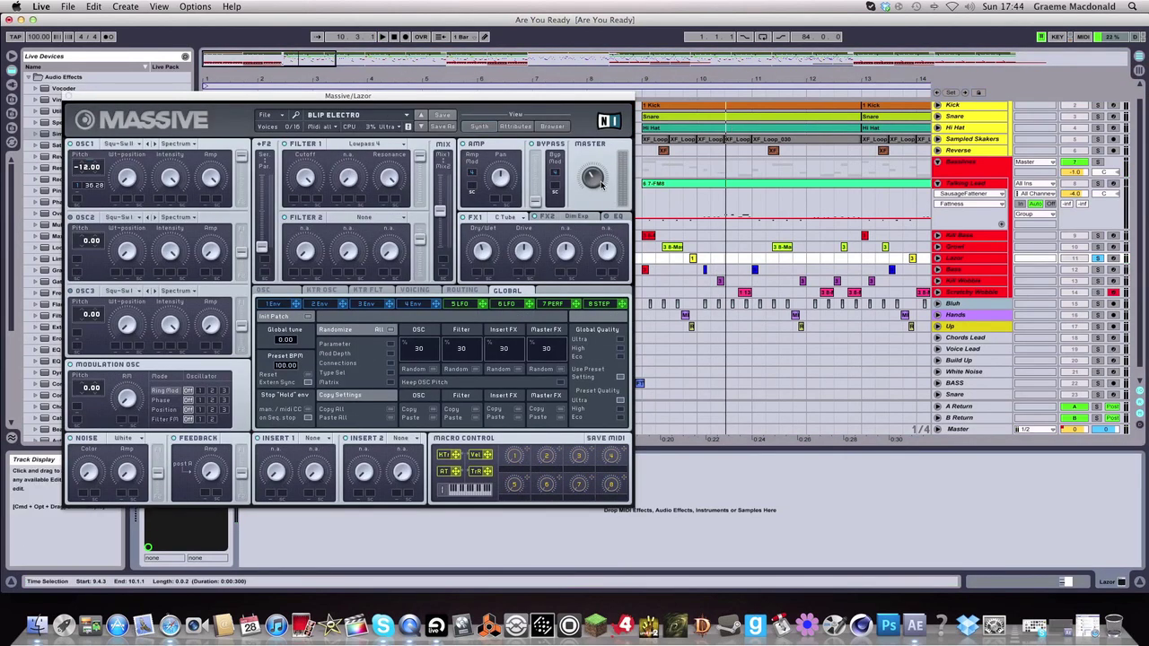
pyautogui.moveTo(240, 95); pyautogui.dragTo(373, 73)
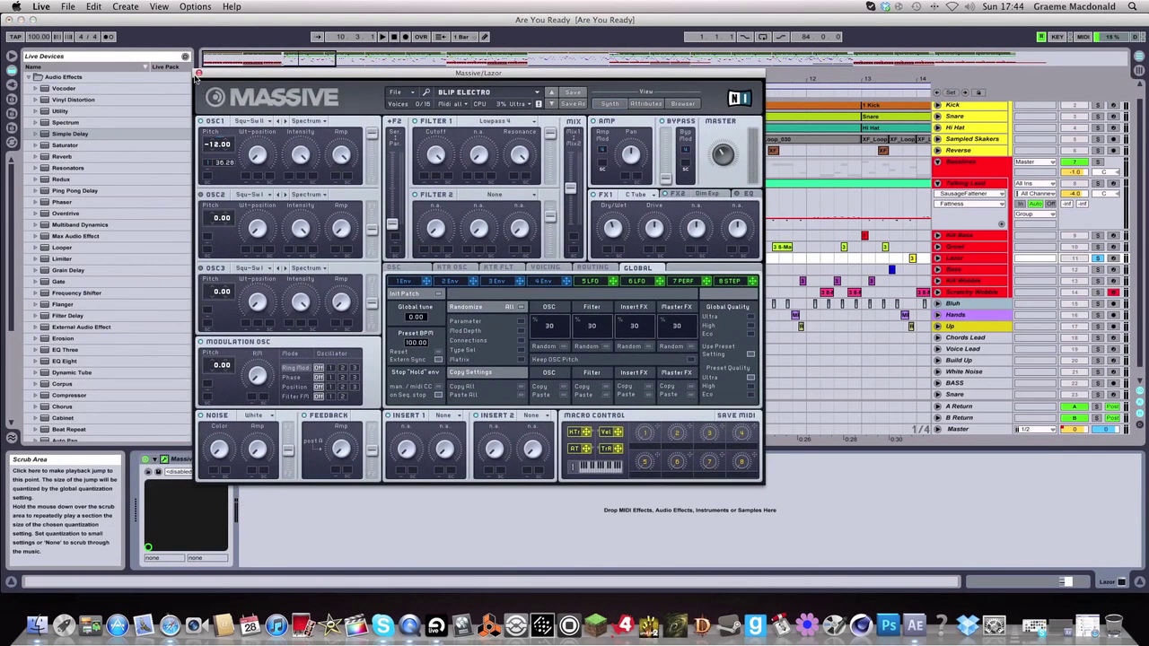
pyautogui.click(200, 73)
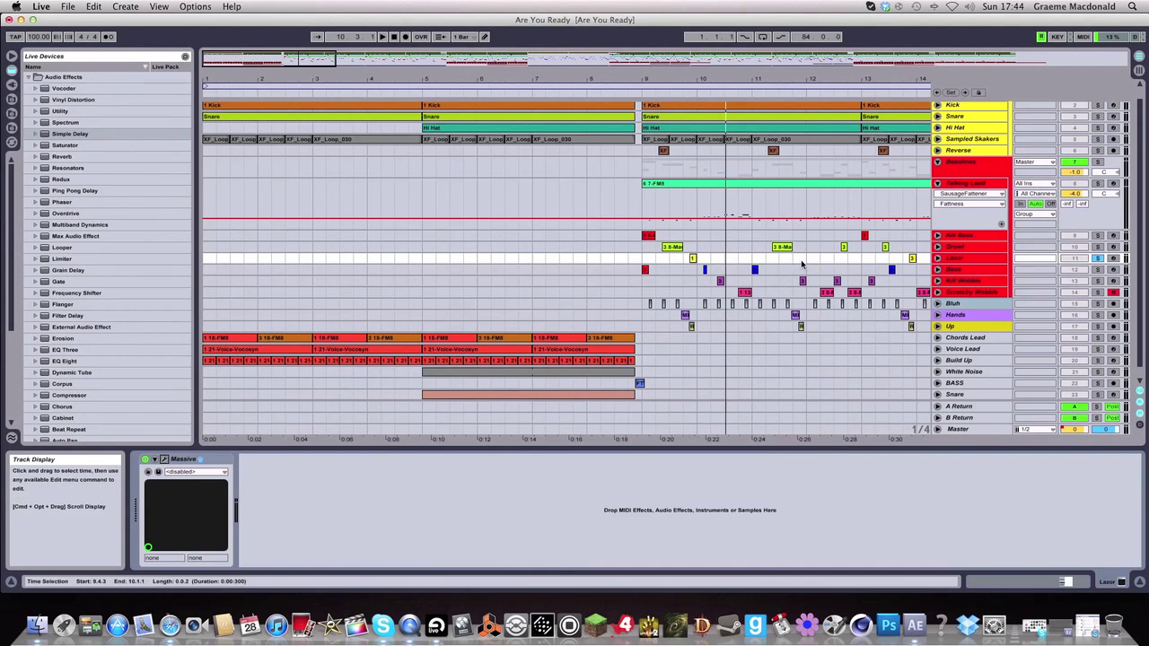
pyautogui.click(912, 259)
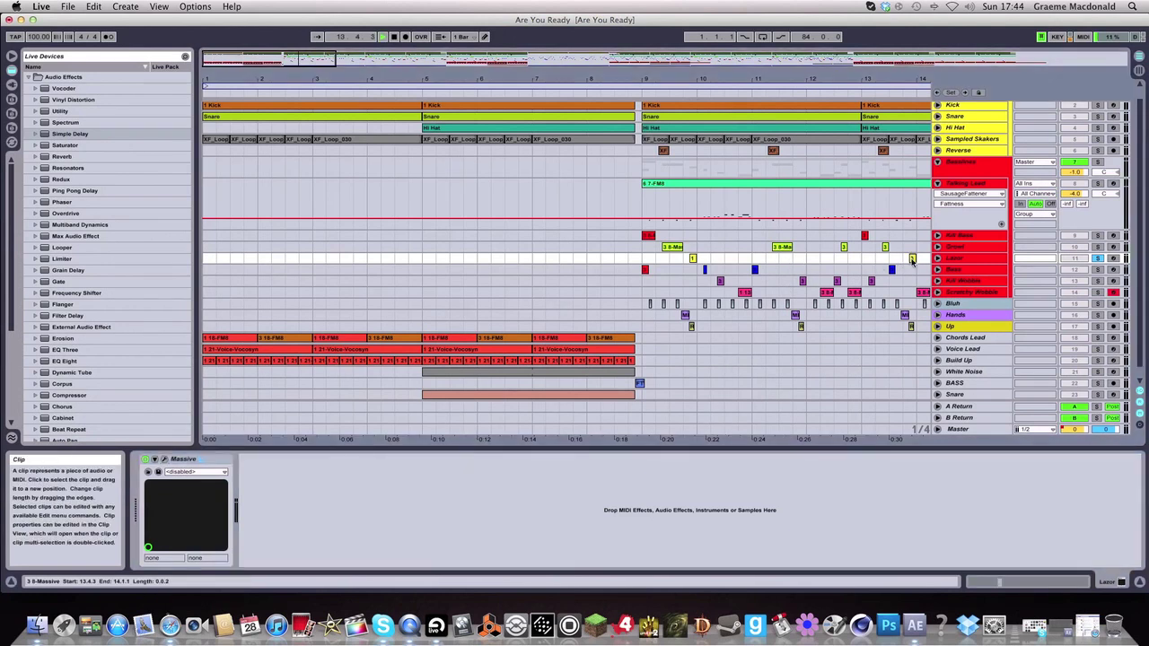
# Solo the Bass track and audition its clips between bars 9 and 13
pyautogui.click(644, 269)
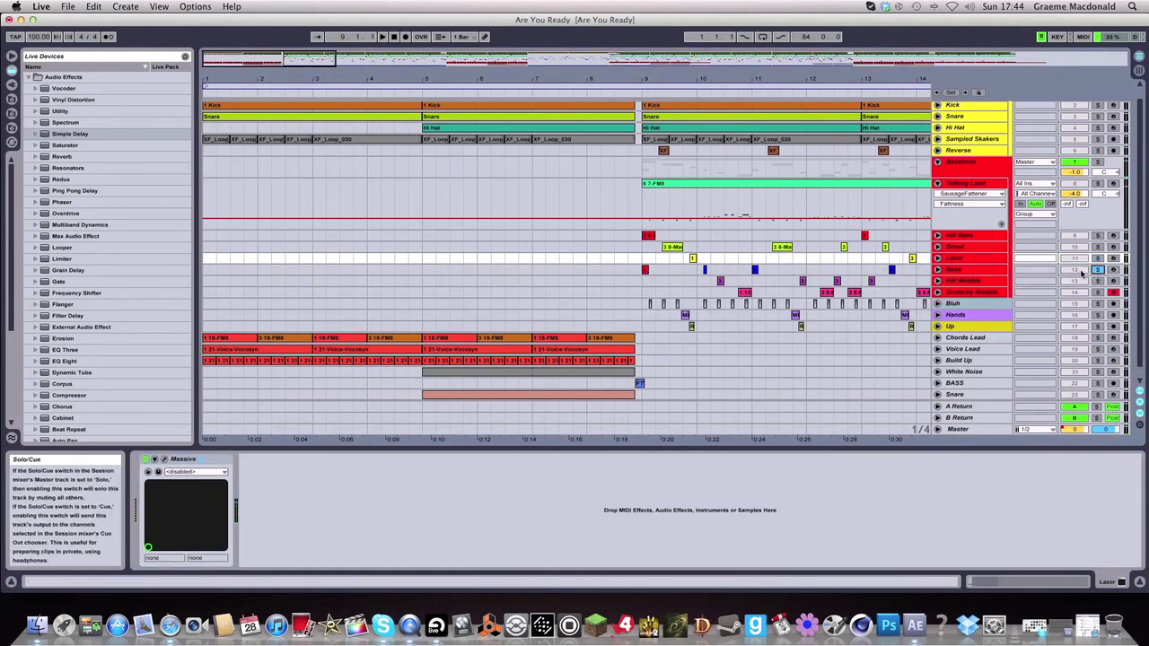
pyautogui.click(667, 248)
pyautogui.press('space')
pyautogui.press('space')
pyautogui.press('space')
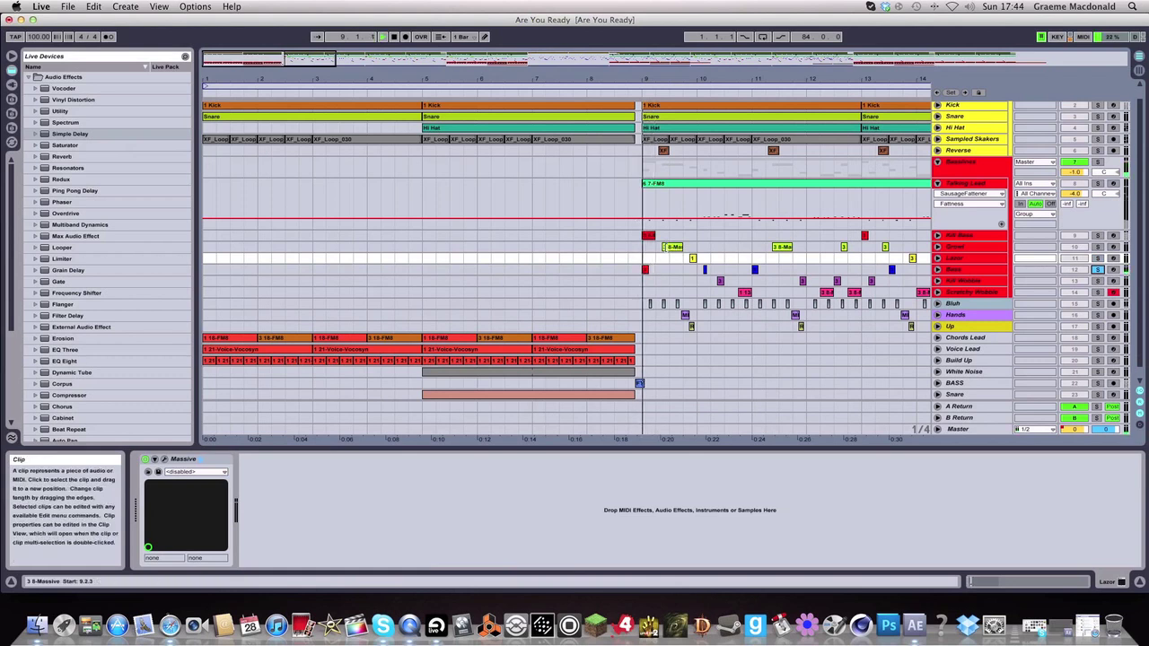
pyautogui.click(792, 271)
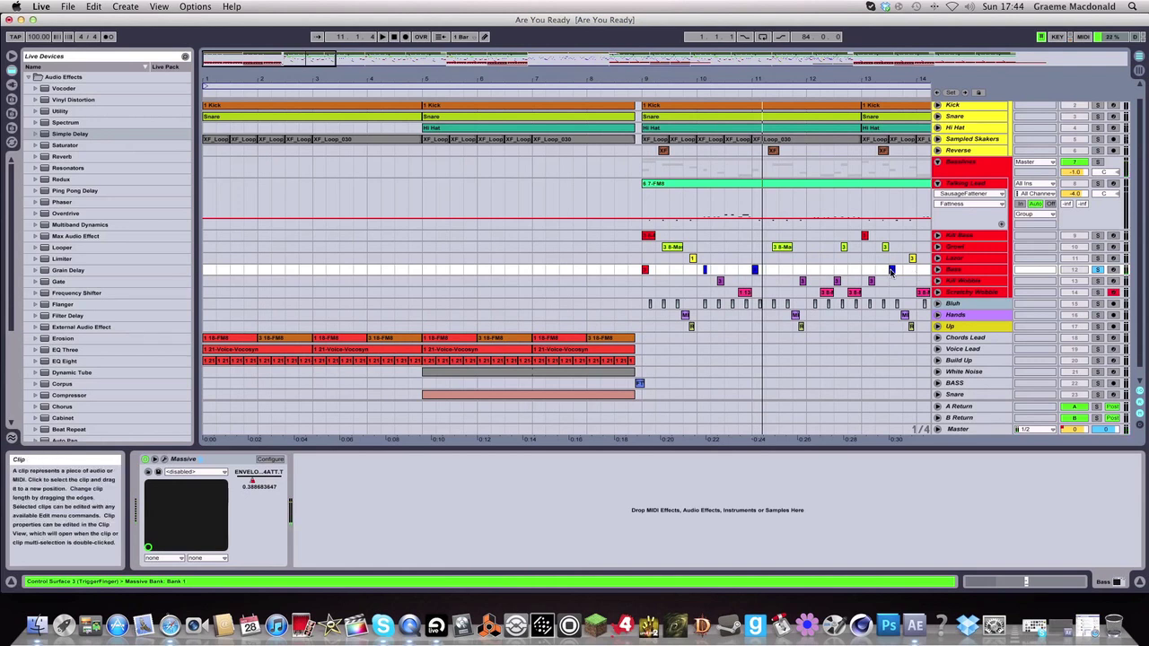
pyautogui.click(892, 270)
pyautogui.press('space')
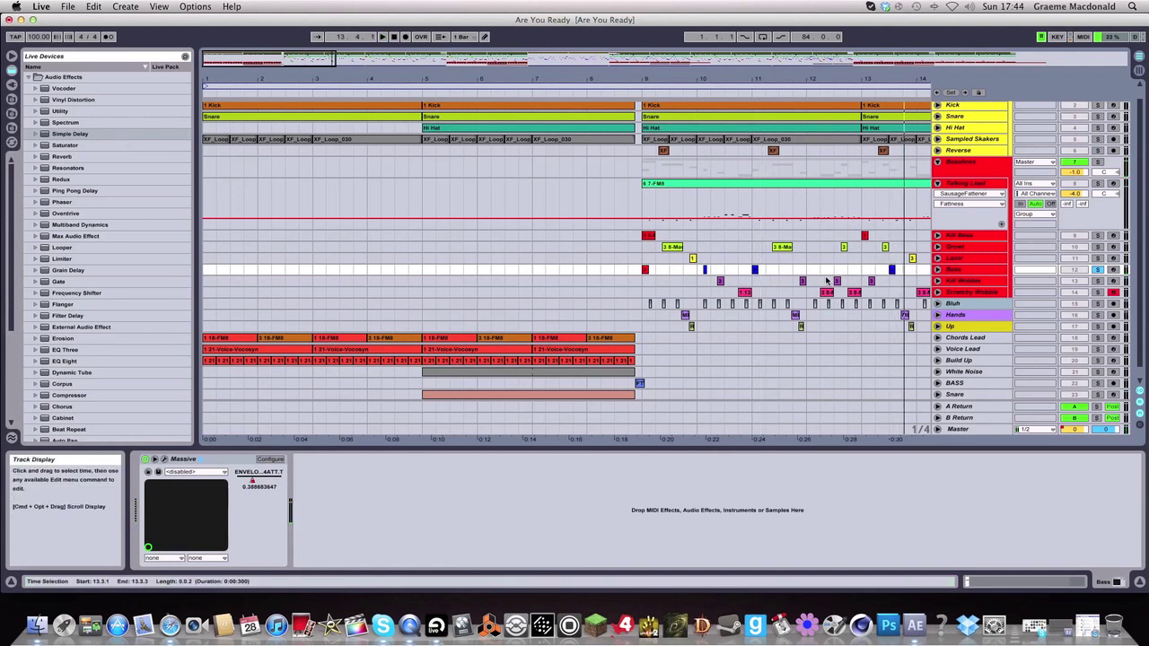
# Solo the Kill Wobble track and play its first clip in bar 10
pyautogui.scroll(-1, 827, 281)
pyautogui.click(721, 270)
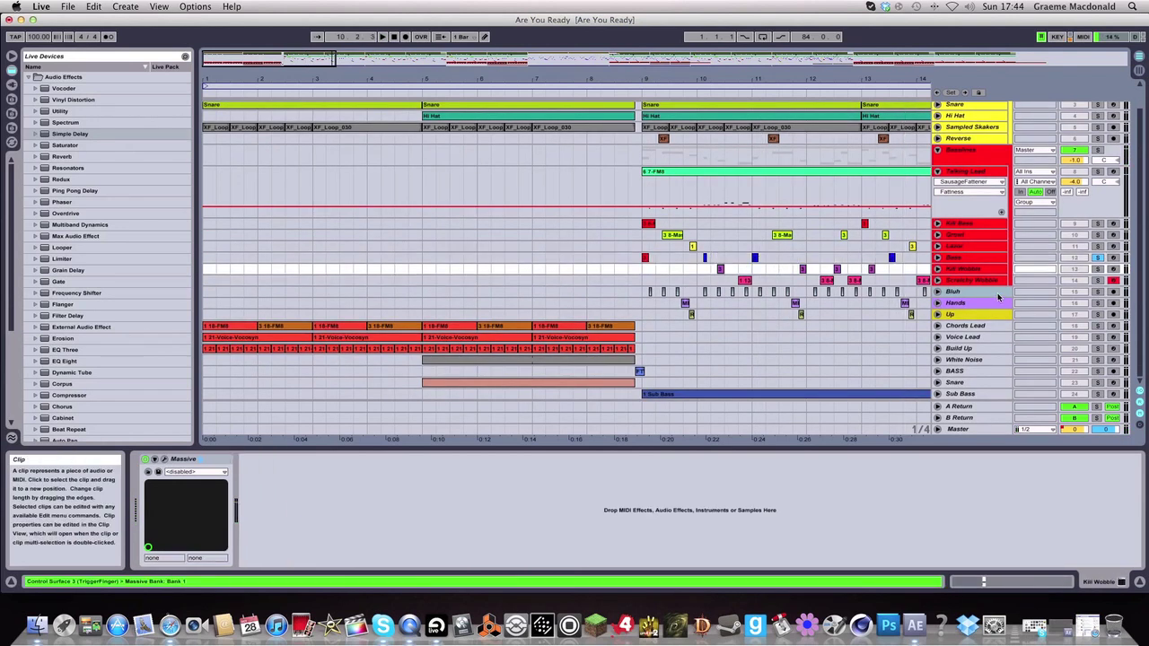
pyautogui.click(1098, 269)
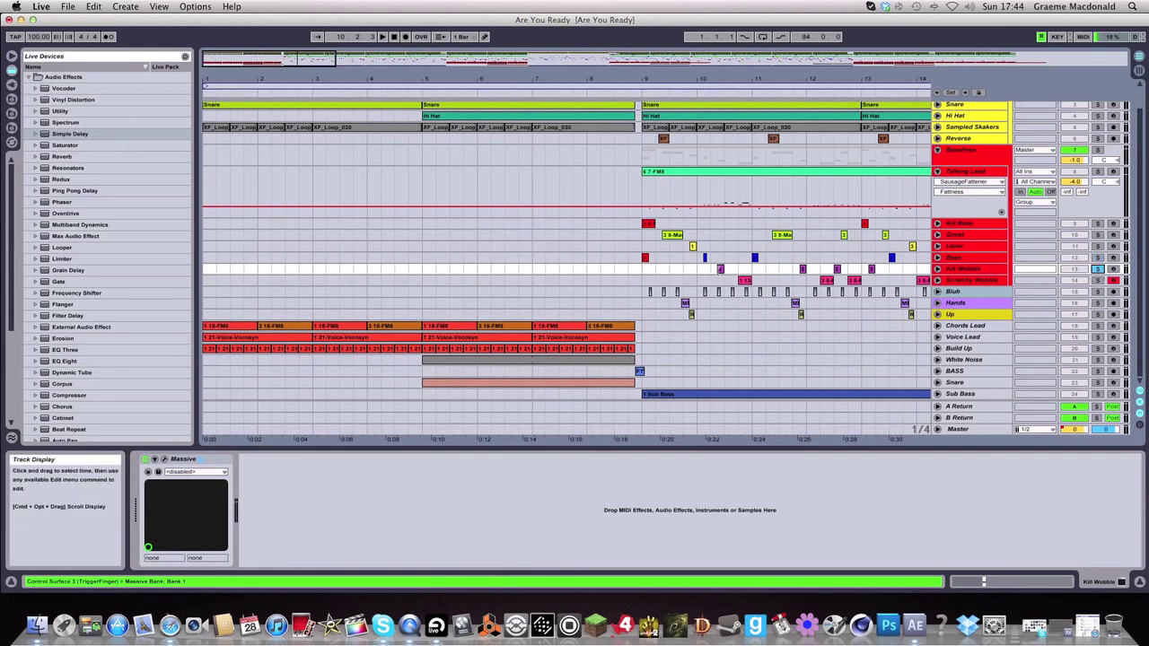
pyautogui.click(720, 268)
pyautogui.press('space')
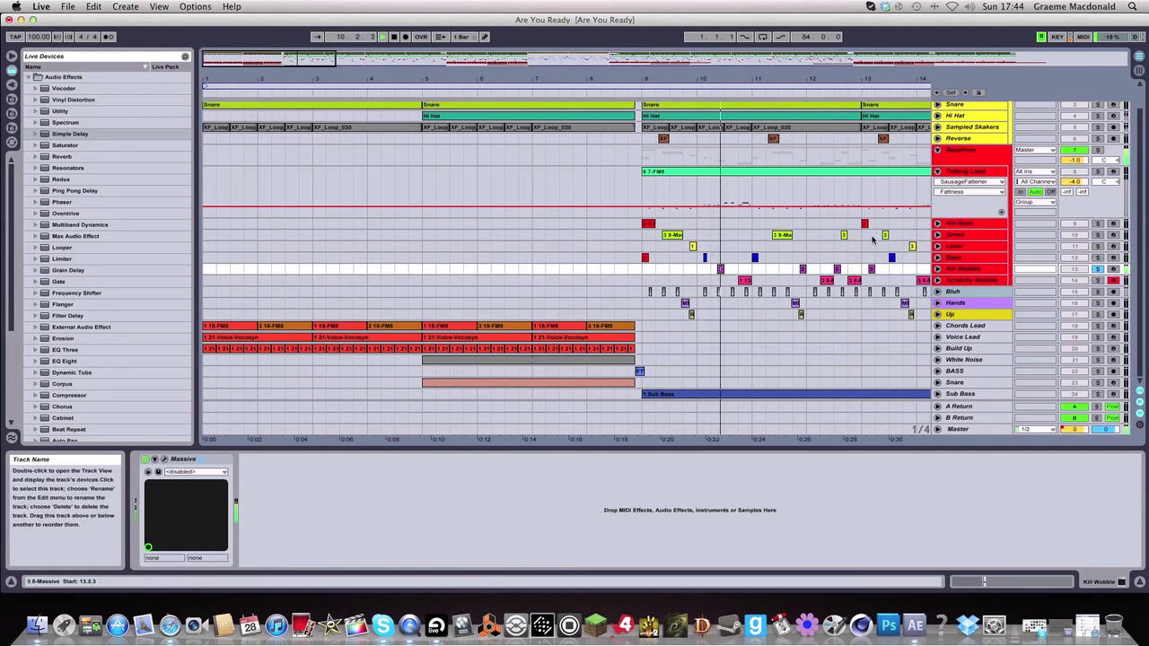
pyautogui.press('space')
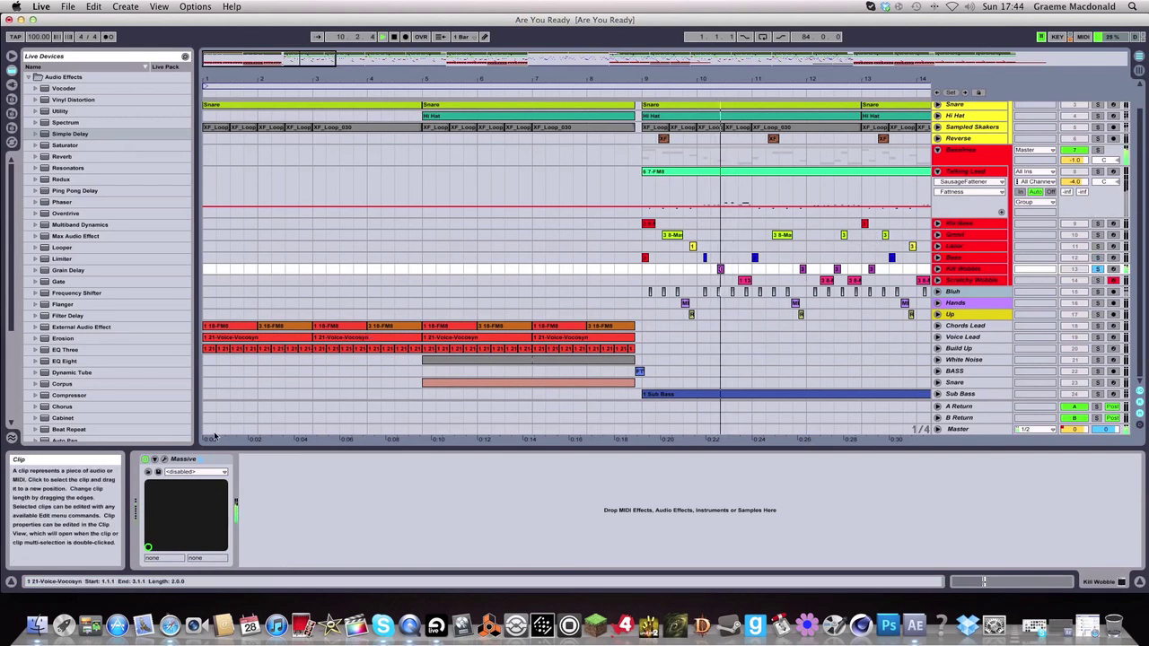
# Open the Kill Wobble track's Massive patch to view its oscillator and filter settings, then close it
pyautogui.click(164, 459)
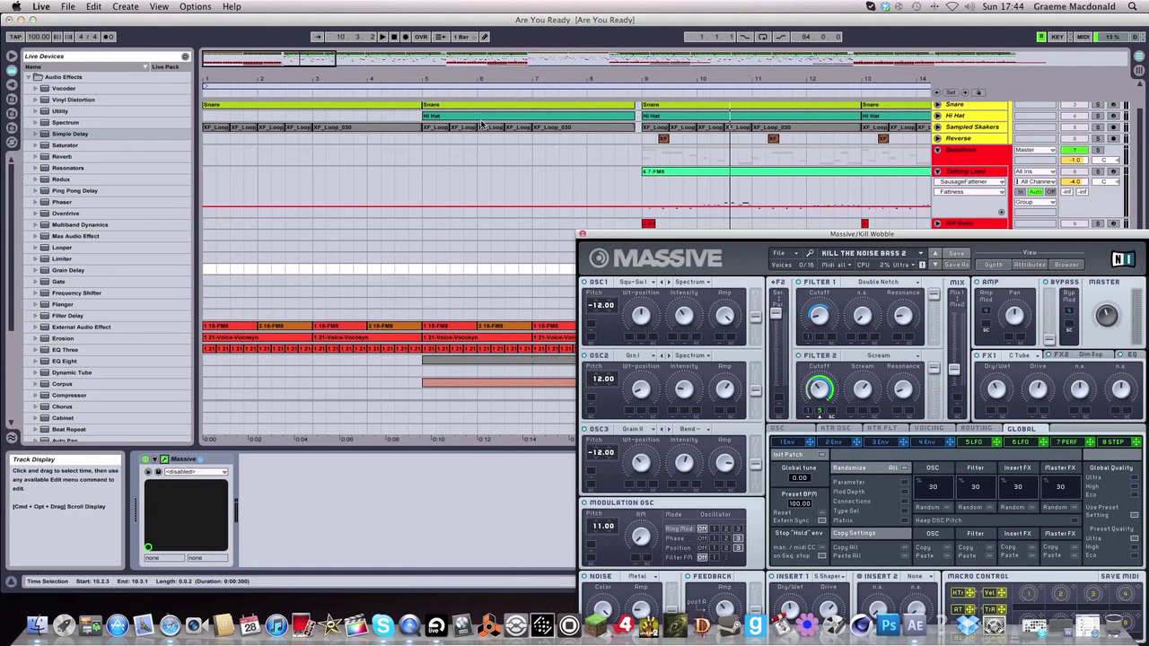
pyautogui.moveTo(649, 236); pyautogui.dragTo(401, 40)
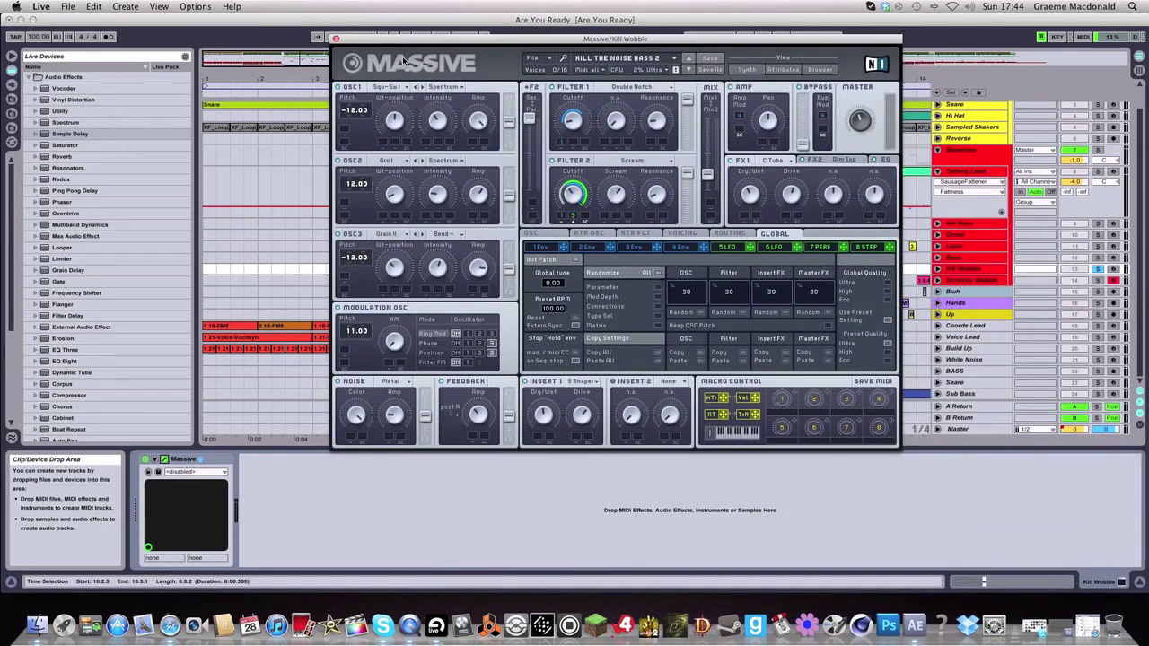
pyautogui.click(336, 41)
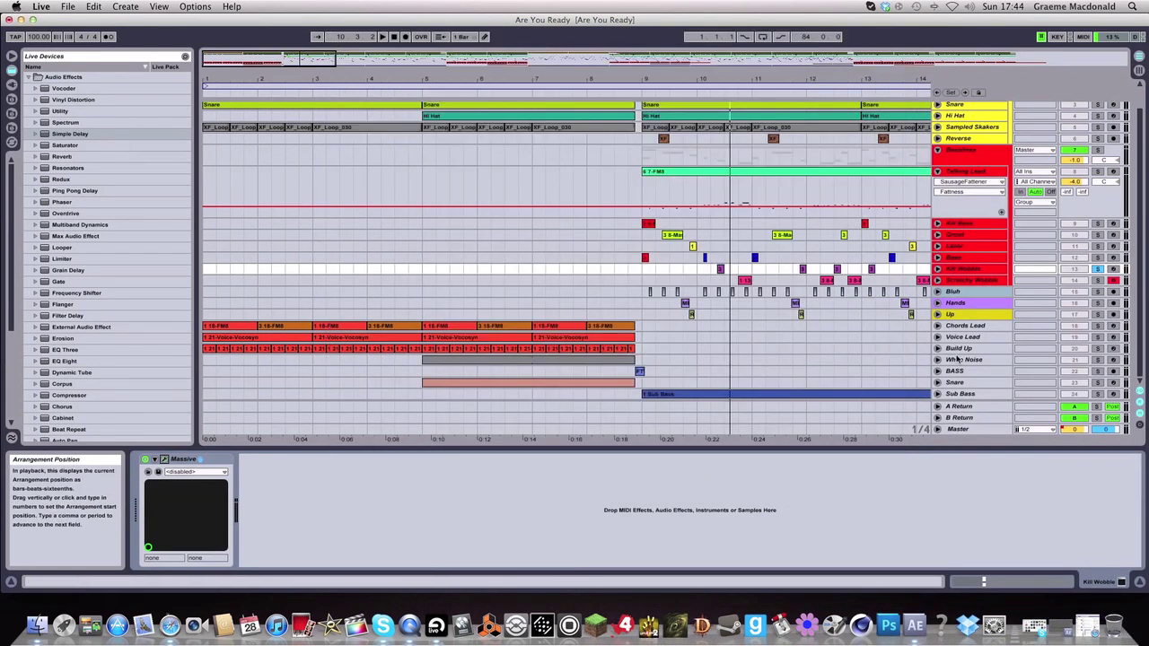
# Display the Scratchy Wobble track's devices, solo the track, and play its first clip before bar 11
pyautogui.click(957, 281)
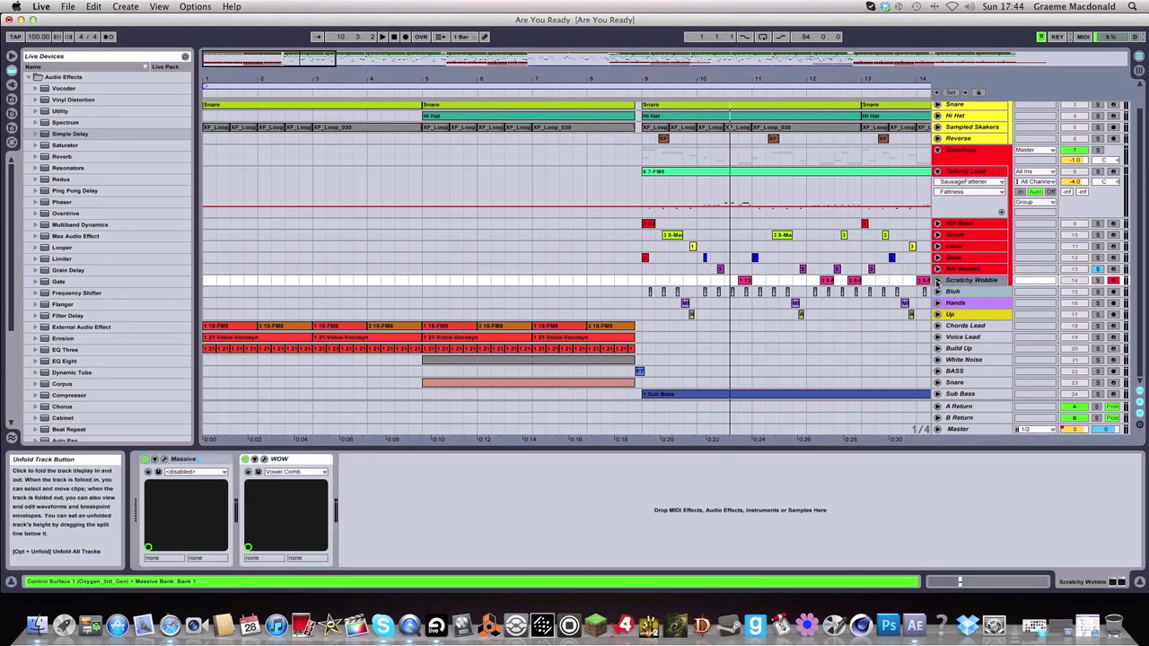
pyautogui.click(745, 281)
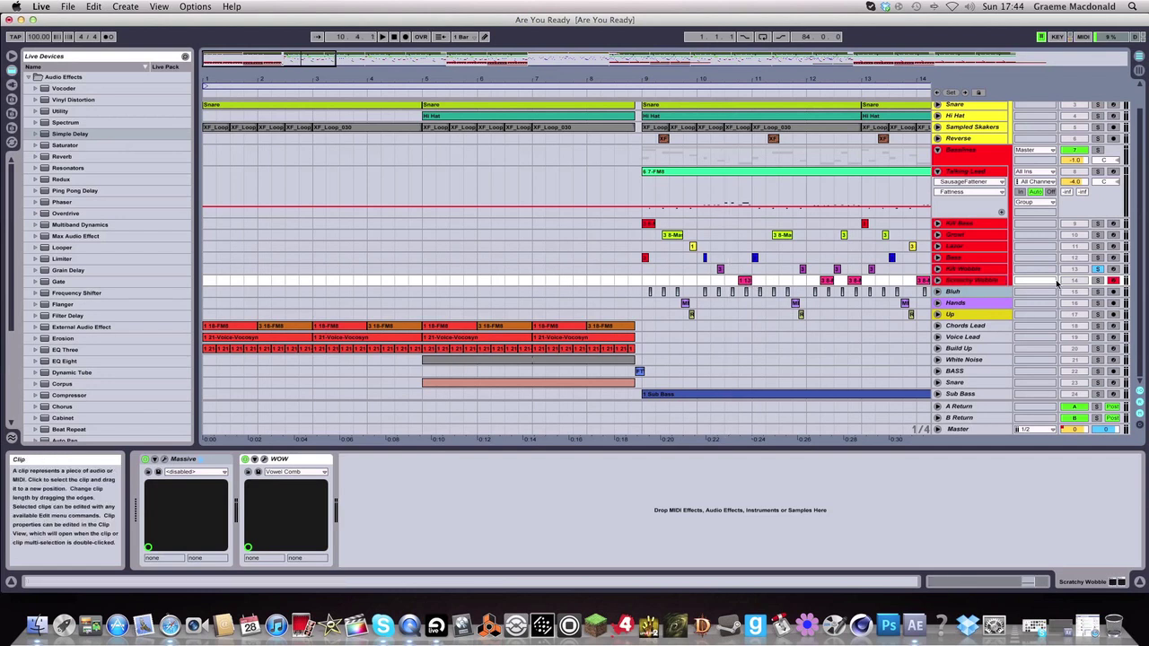
pyautogui.click(1097, 281)
pyautogui.press('space')
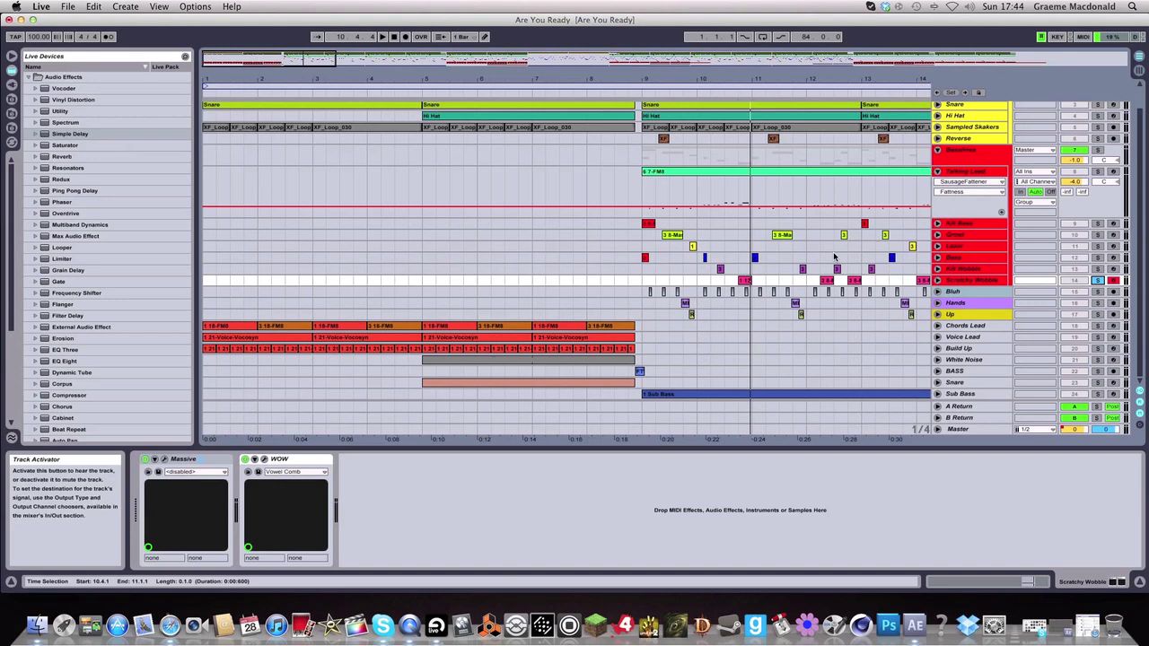
# Unfold the Scratchy Wobble track and view its Massive patch's oscillators, filter and inserts, then close the plug-in window
pyautogui.click(939, 280)
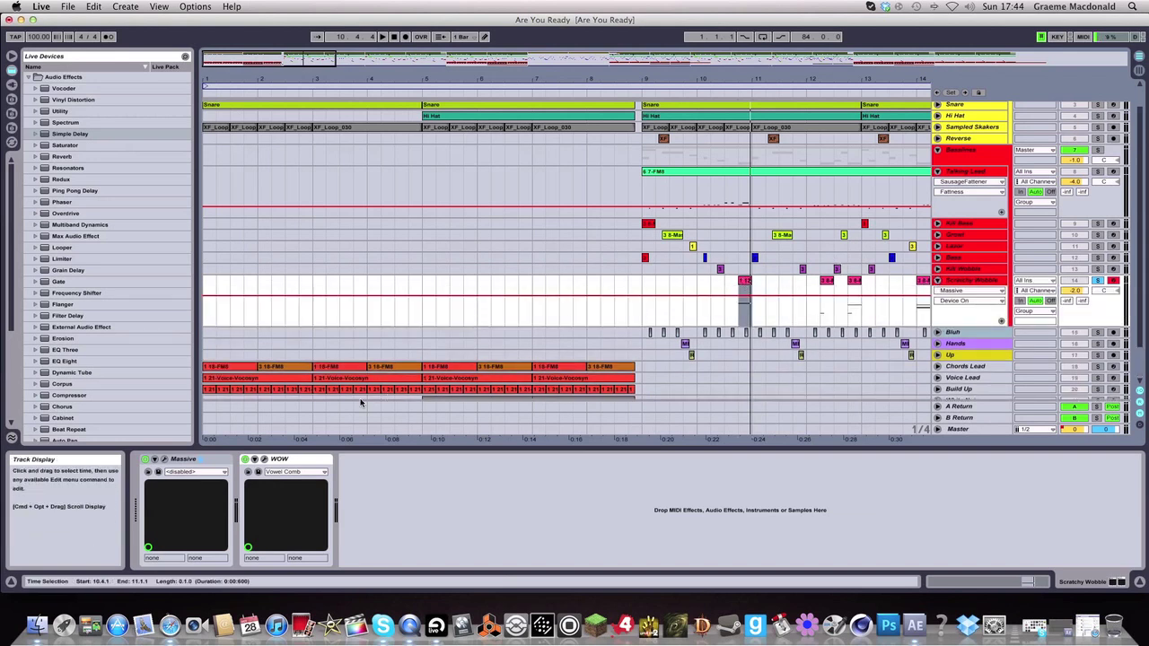
pyautogui.click(165, 460)
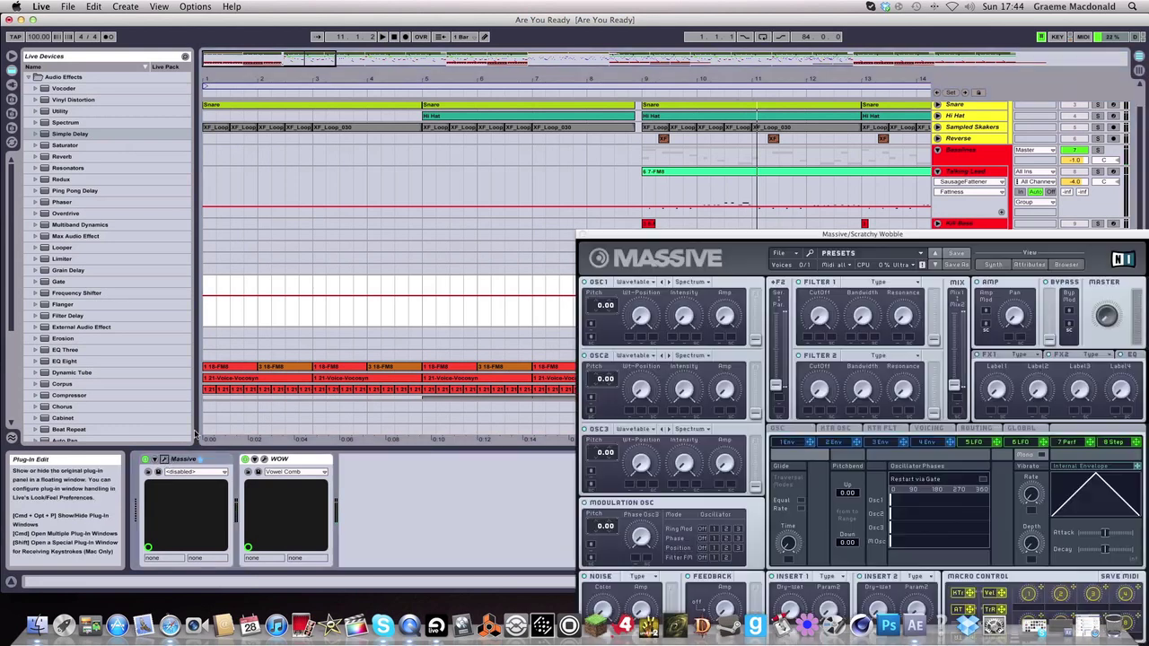
pyautogui.moveTo(847, 232); pyautogui.dragTo(562, 51)
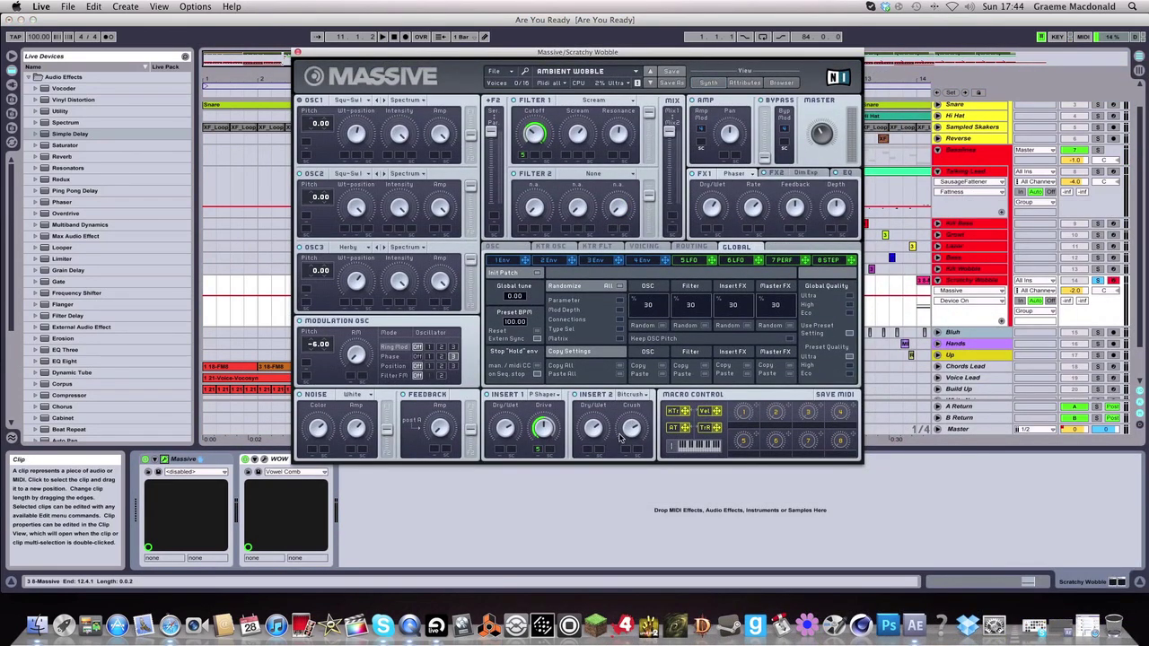
pyautogui.click(297, 52)
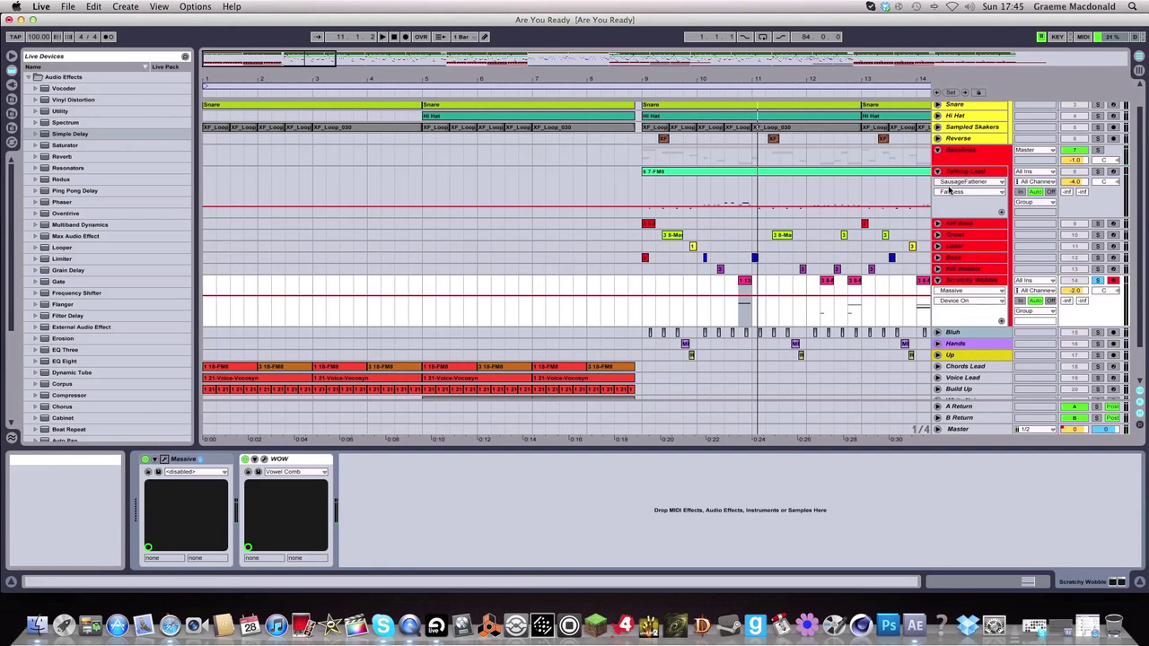
# Fold the Scratchy Wobble track and collapse the whole Basslines group
pyautogui.click(938, 280)
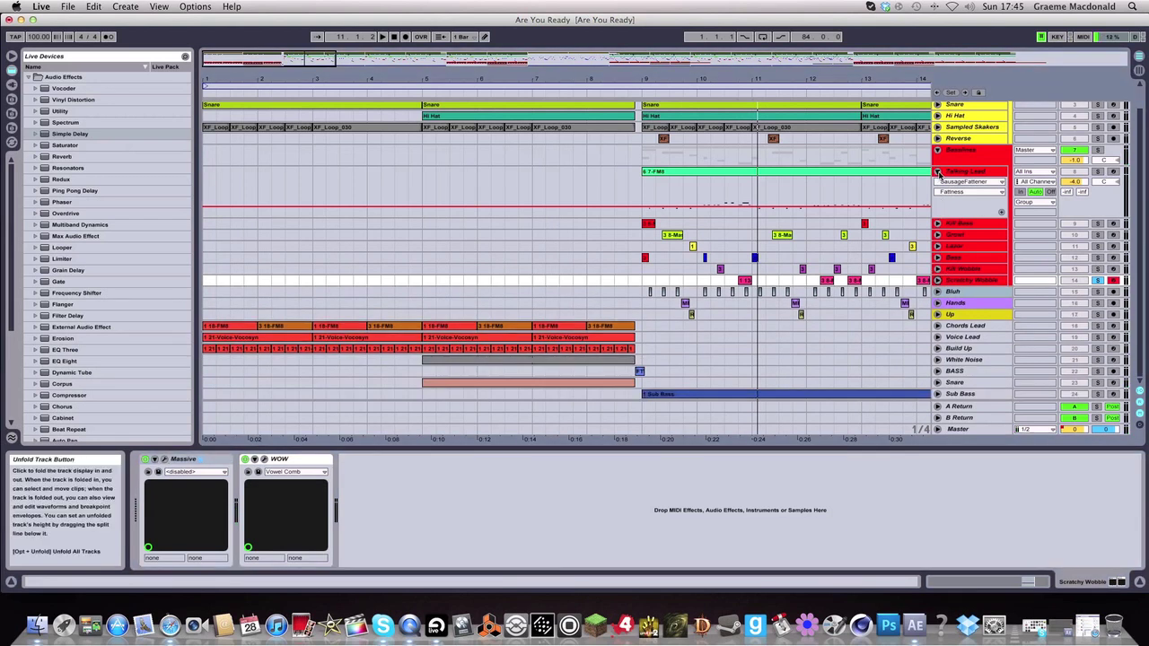
pyautogui.click(937, 172)
pyautogui.click(938, 177)
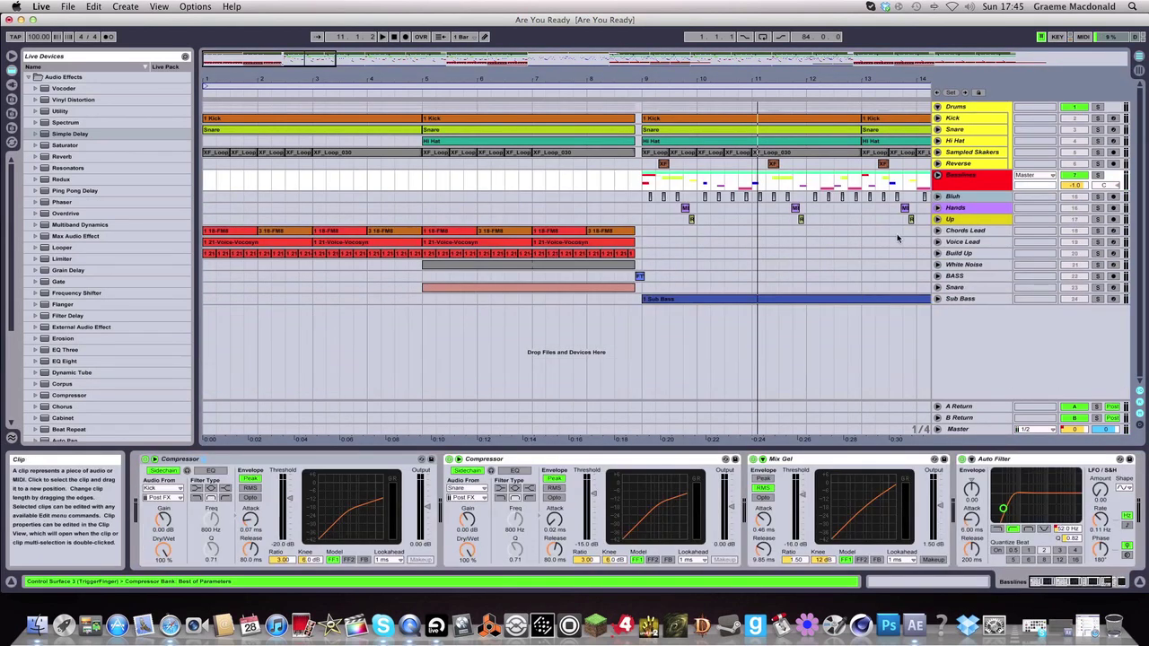
# Solo the Bluh track and play from bar 9, then switch the solo to the Hands track during playback
pyautogui.click(954, 196)
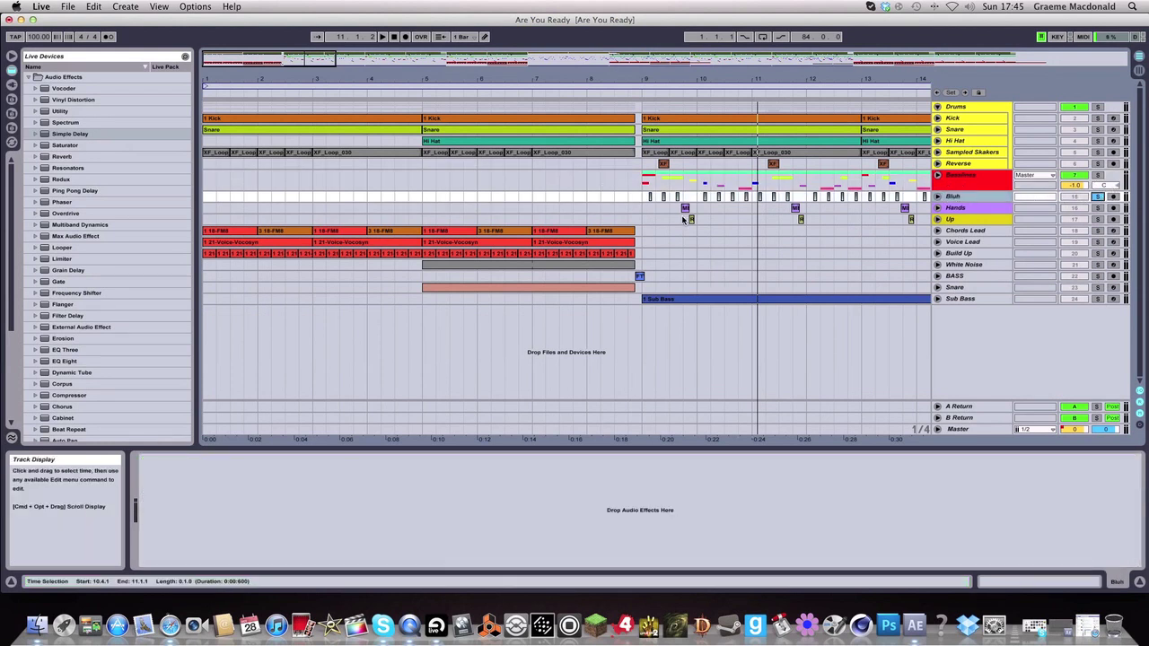
pyautogui.press('space')
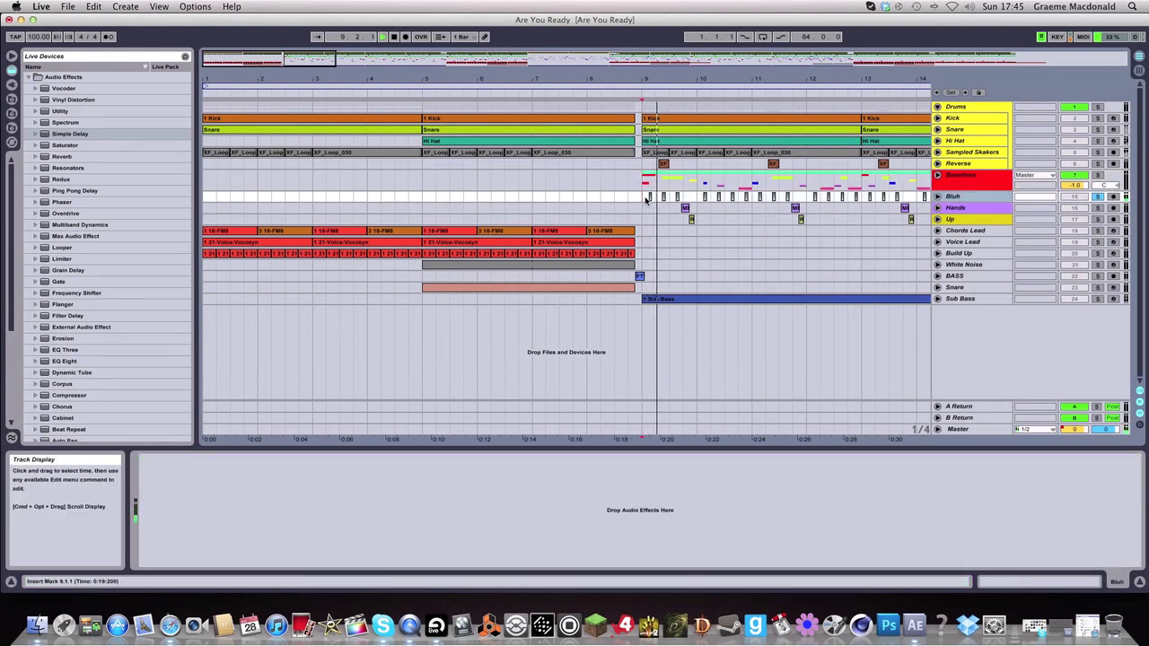
pyautogui.click(1099, 208)
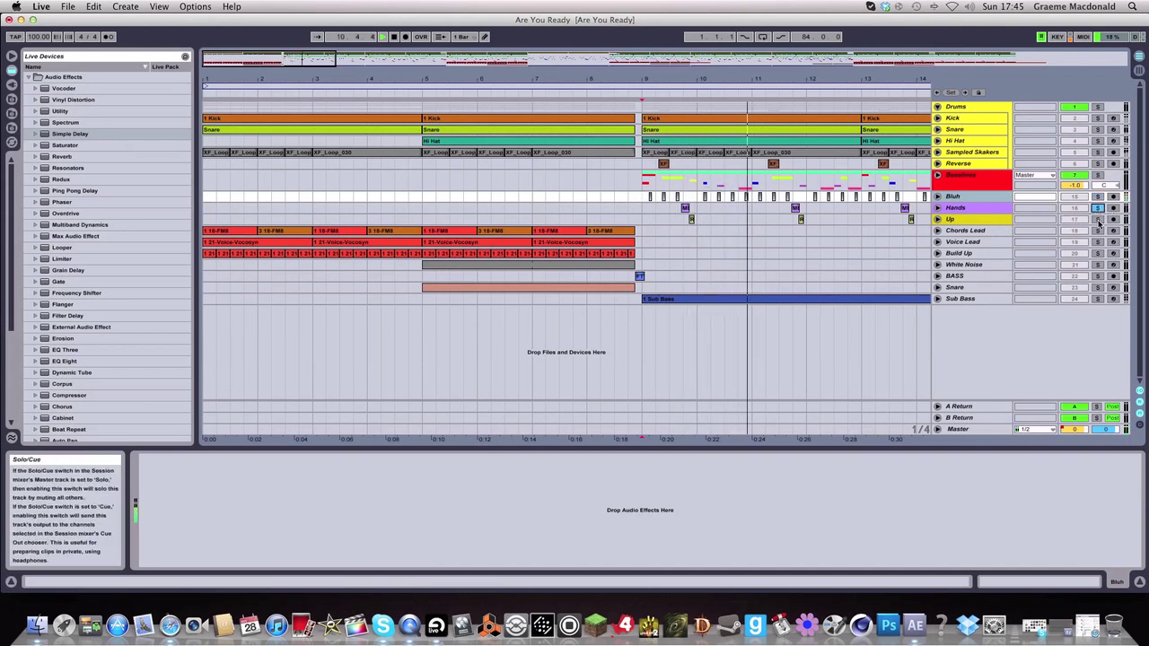
# Add the Up and Bluh tracks to the solo so they play together with the Hands track
pyautogui.click(1098, 220)
pyautogui.click(1098, 197)
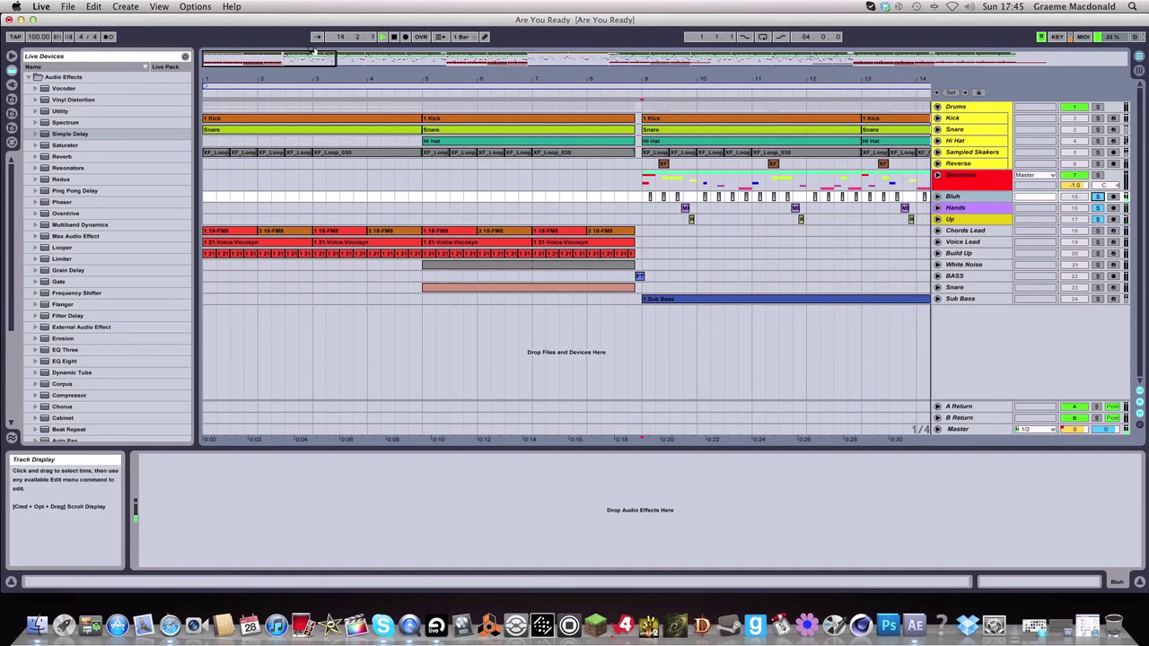
pyautogui.moveTo(270, 63); pyautogui.dragTo(269, 41)
pyautogui.press('-')
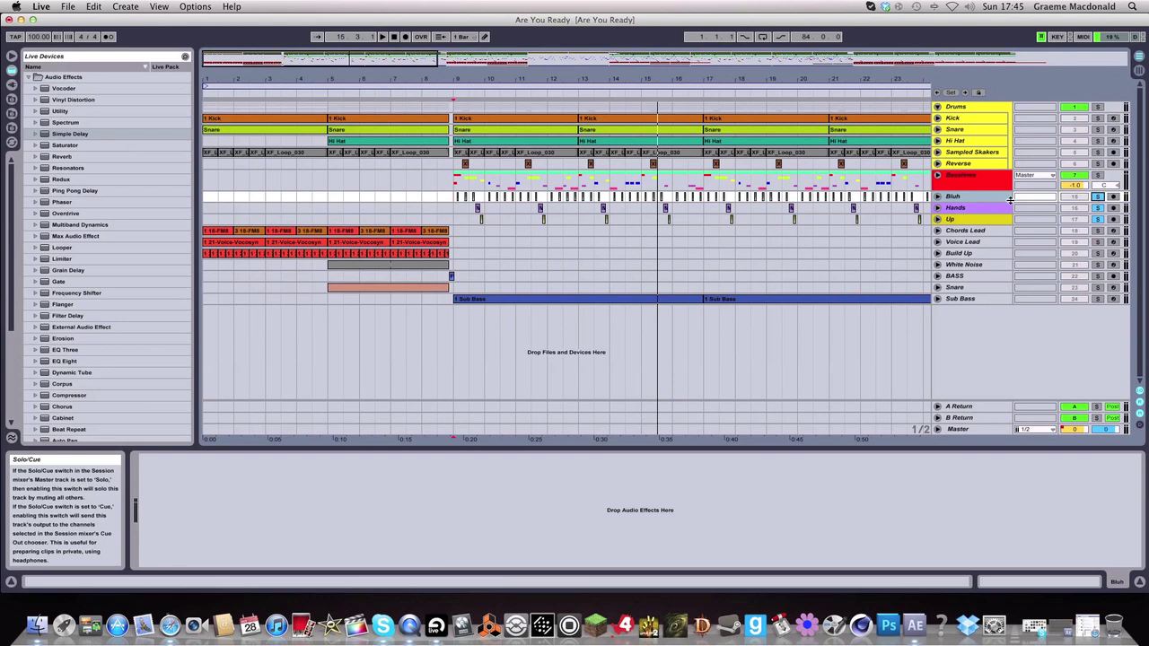
# Solo the Basslines group and play from bar 33, then release the solo during playback to hear all tracks
pyautogui.hscroll(5, 746, 230)
pyautogui.hscroll(4, 746, 230)
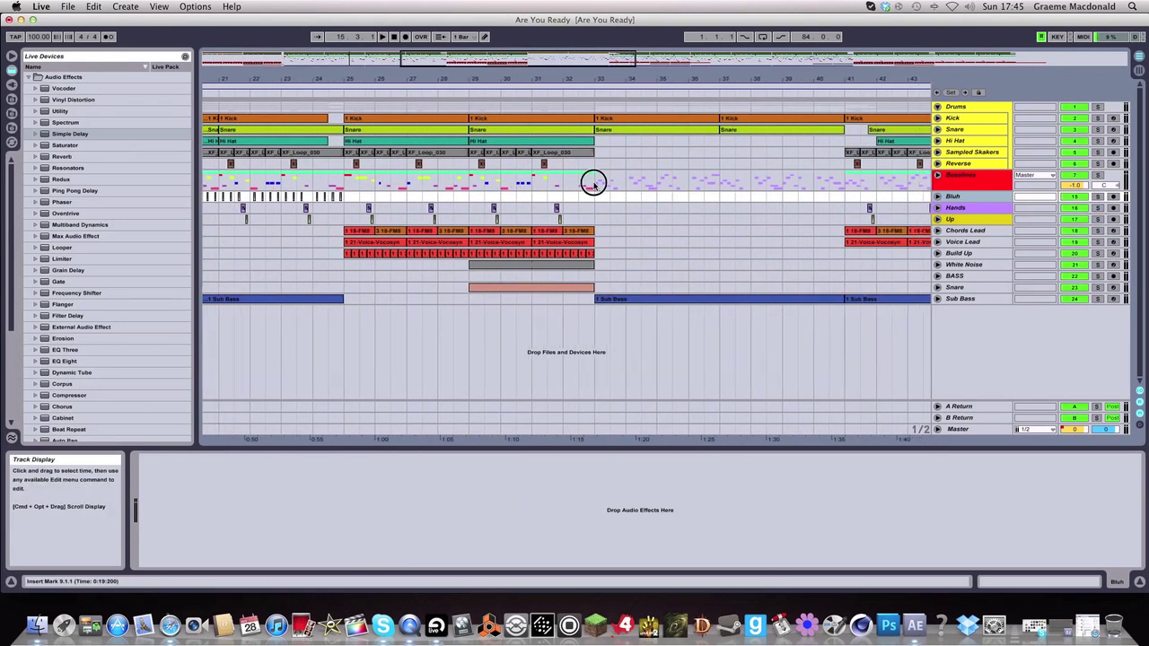
pyautogui.click(592, 183)
pyautogui.click(1099, 177)
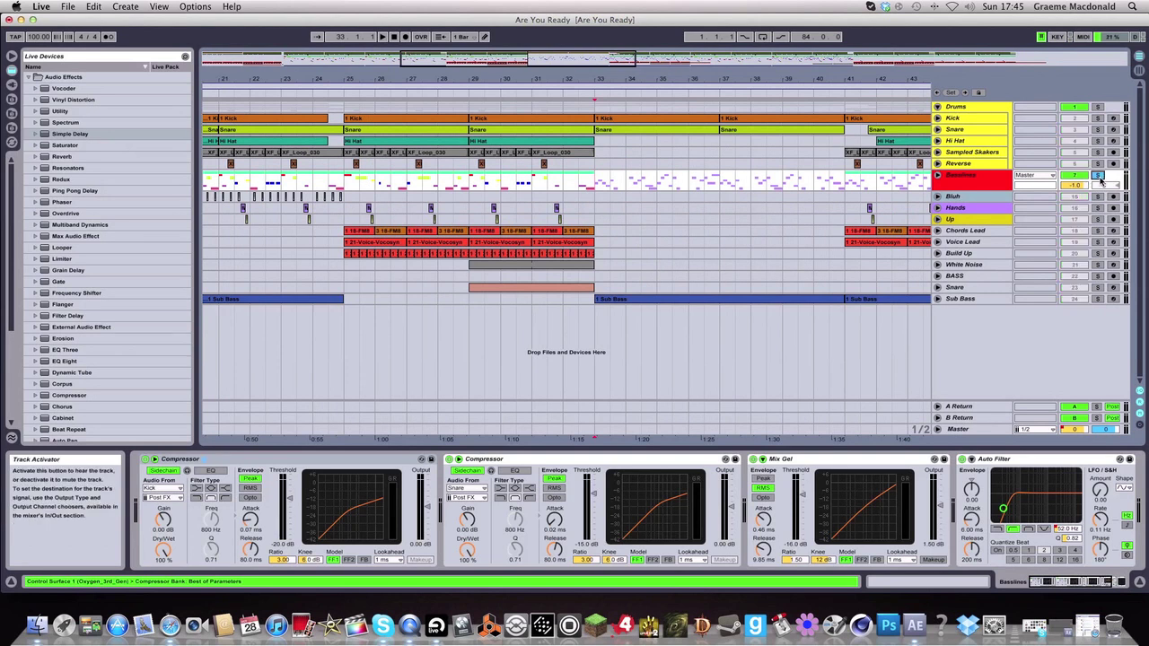
pyautogui.press('space')
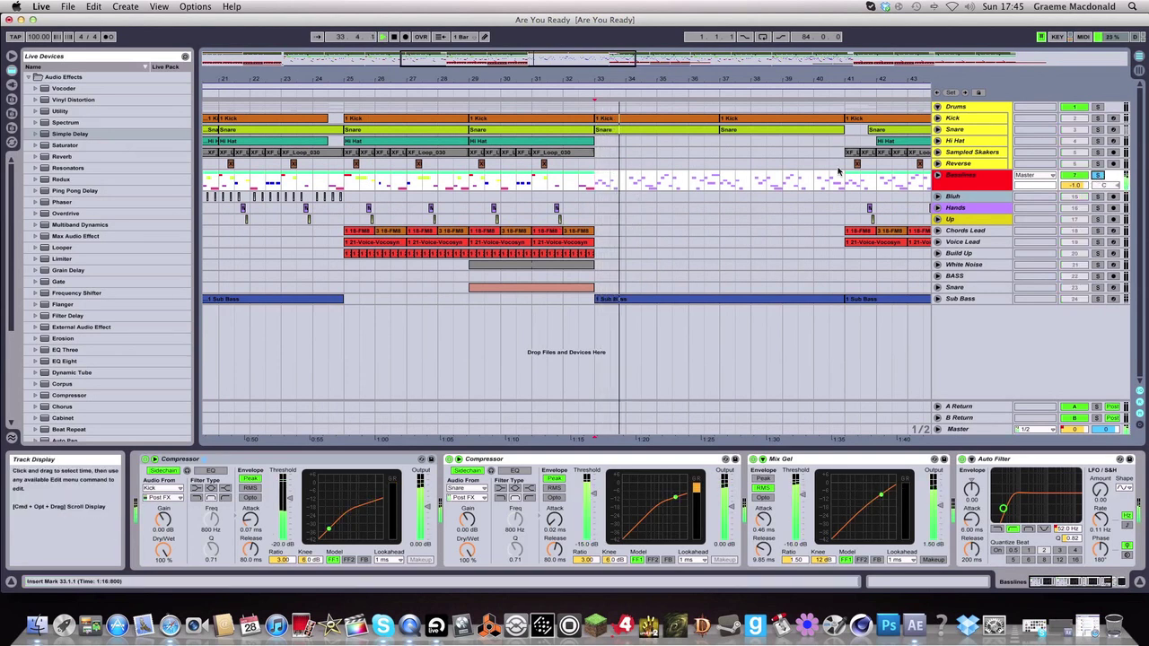
pyautogui.click(1097, 176)
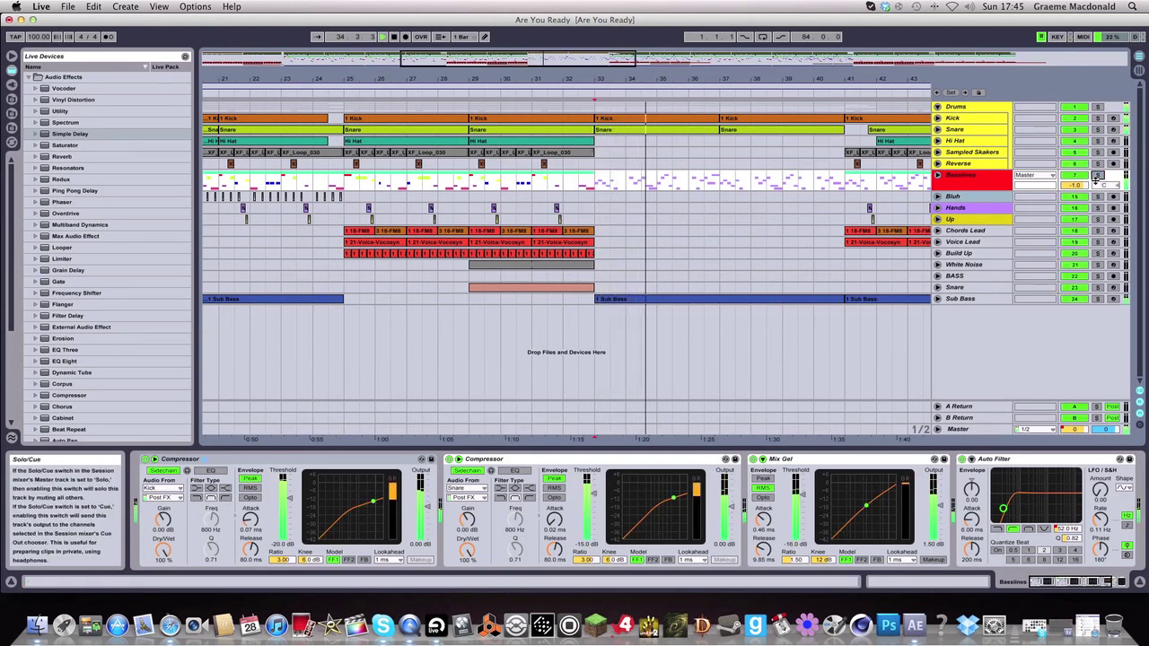
# Set the insert mark at bar 41 and play the full arrangement from there
pyautogui.hscroll(2, 723, 167)
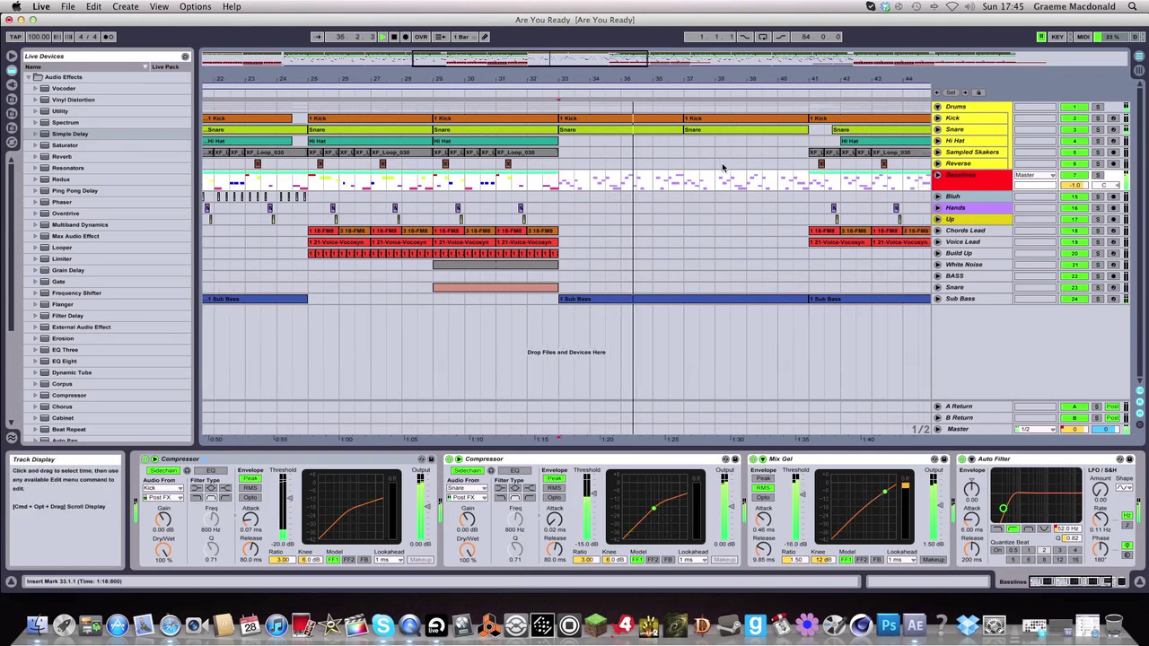
pyautogui.hscroll(10, 723, 167)
pyautogui.click(558, 186)
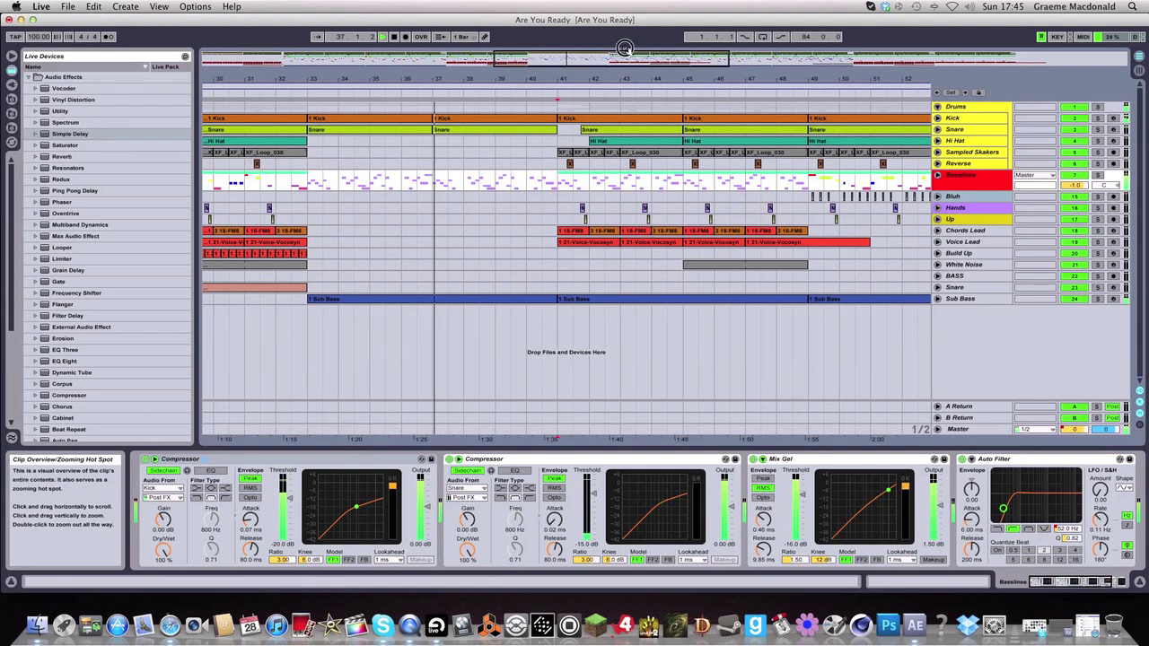
pyautogui.moveTo(624, 48); pyautogui.dragTo(624, 126)
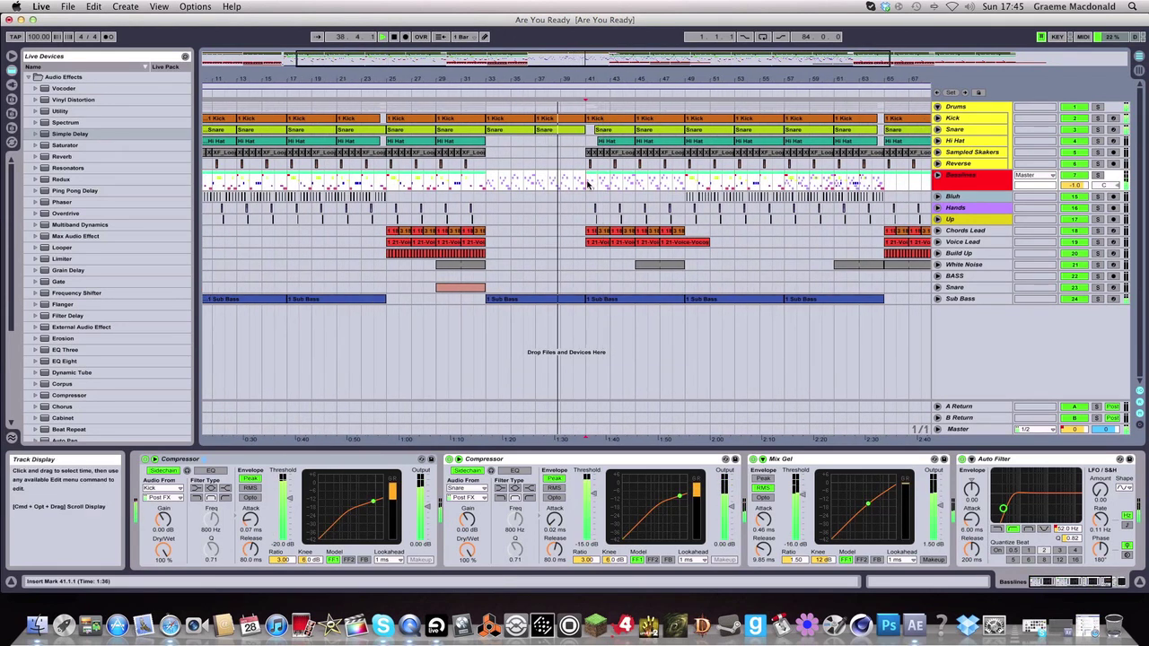
pyautogui.press('space')
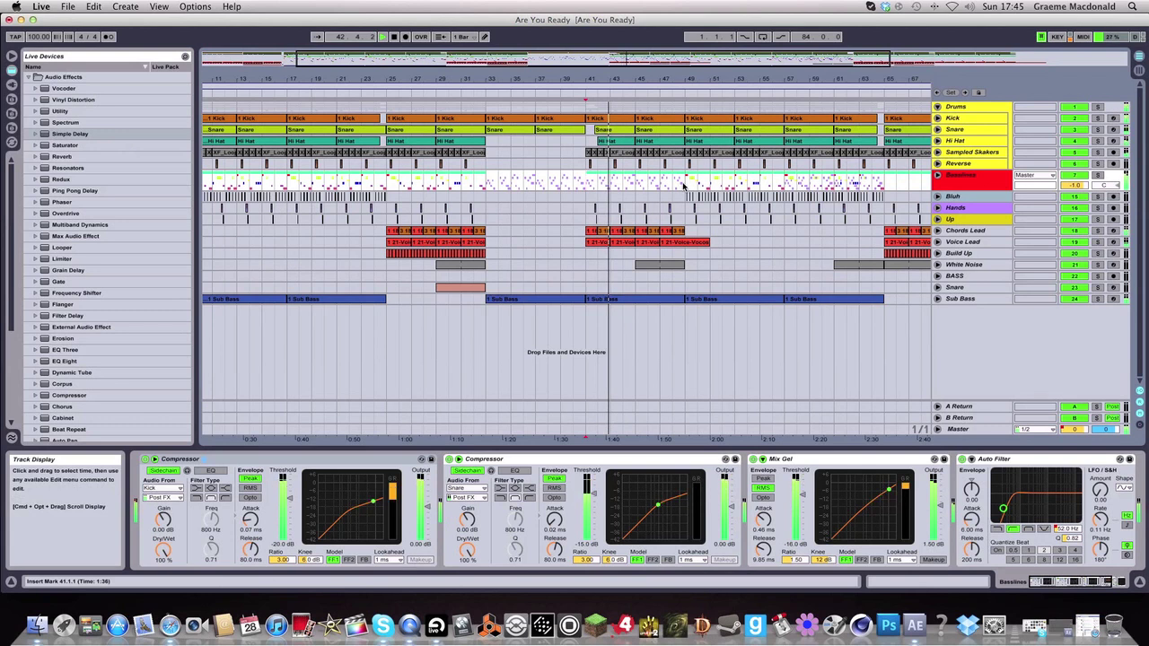
# Solo the Chords Lead track, play it from bar 41, and view its FM8 patch's Master page before closing the plug-in window
pyautogui.click(965, 231)
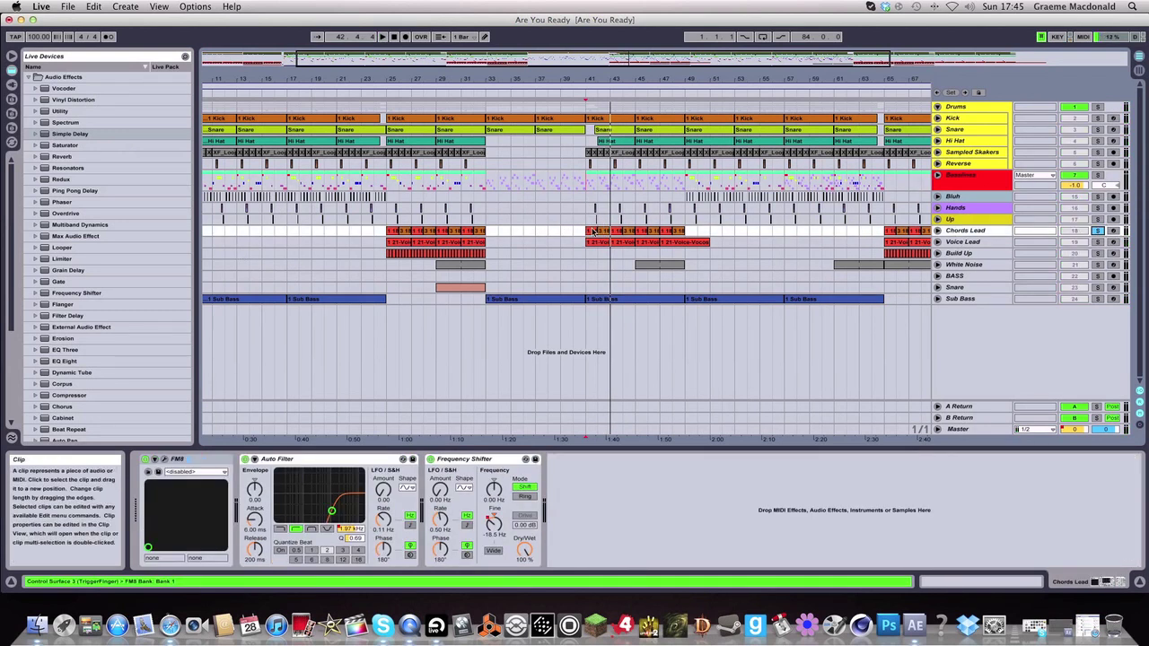
pyautogui.click(591, 233)
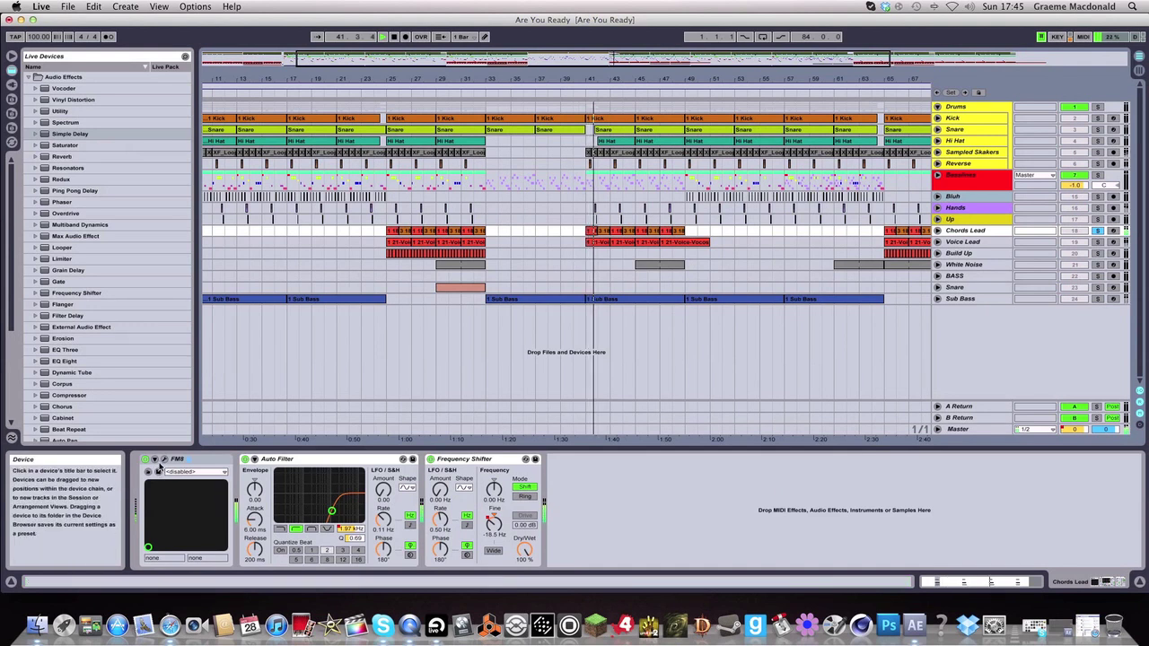
pyautogui.click(165, 459)
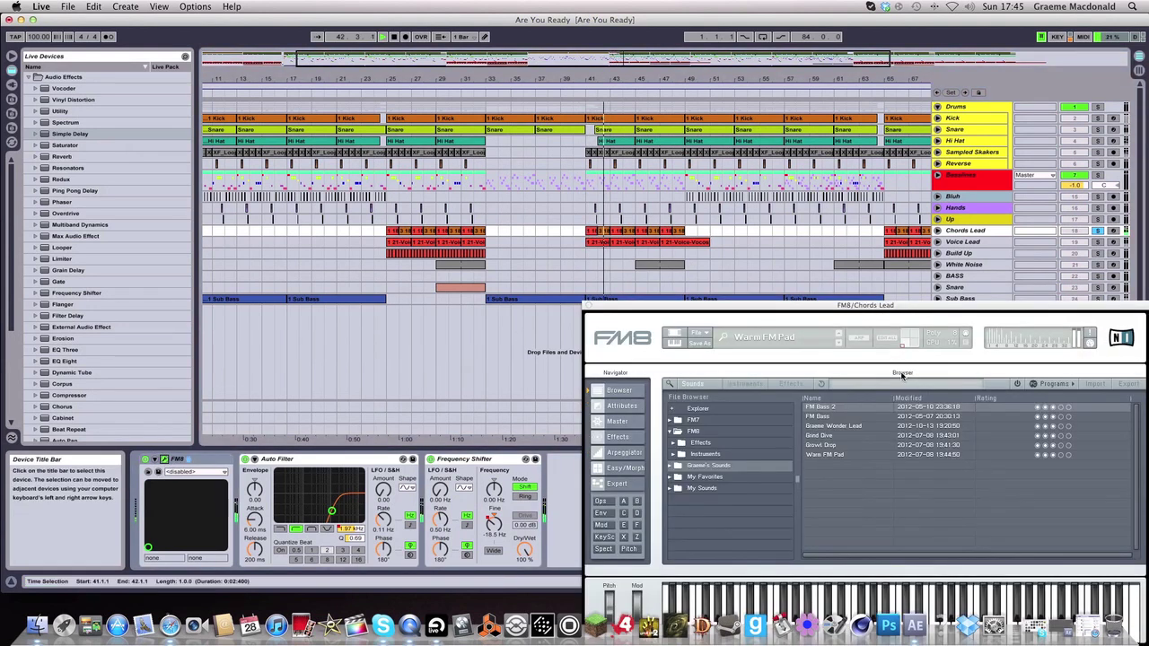
pyautogui.click(617, 424)
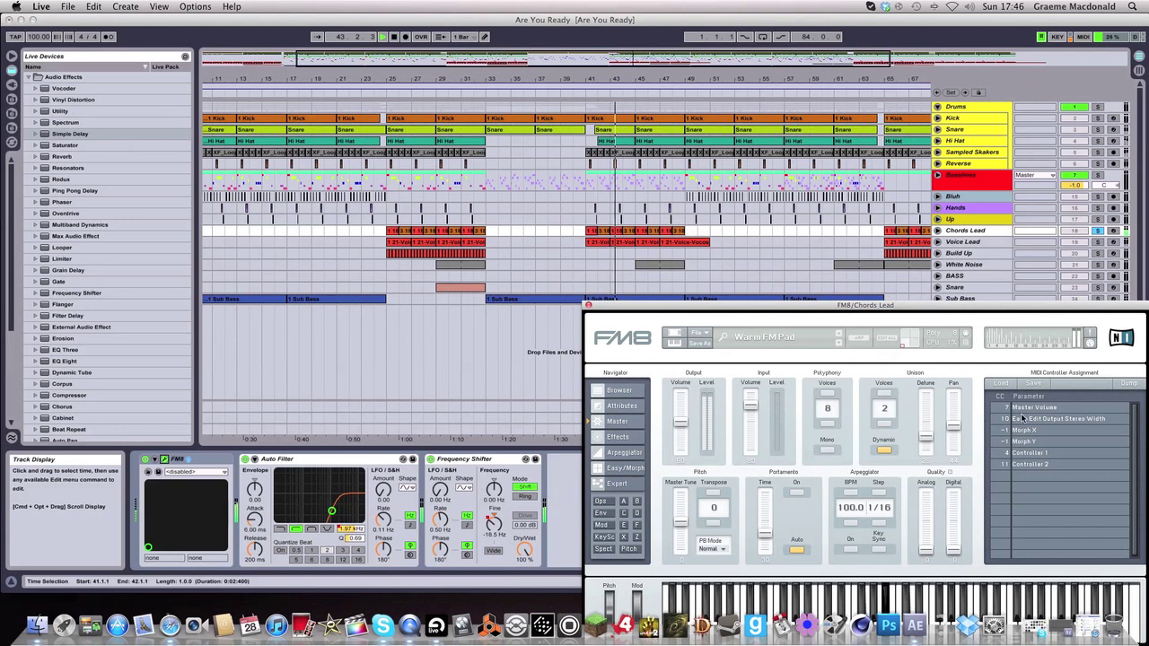
pyautogui.click(588, 306)
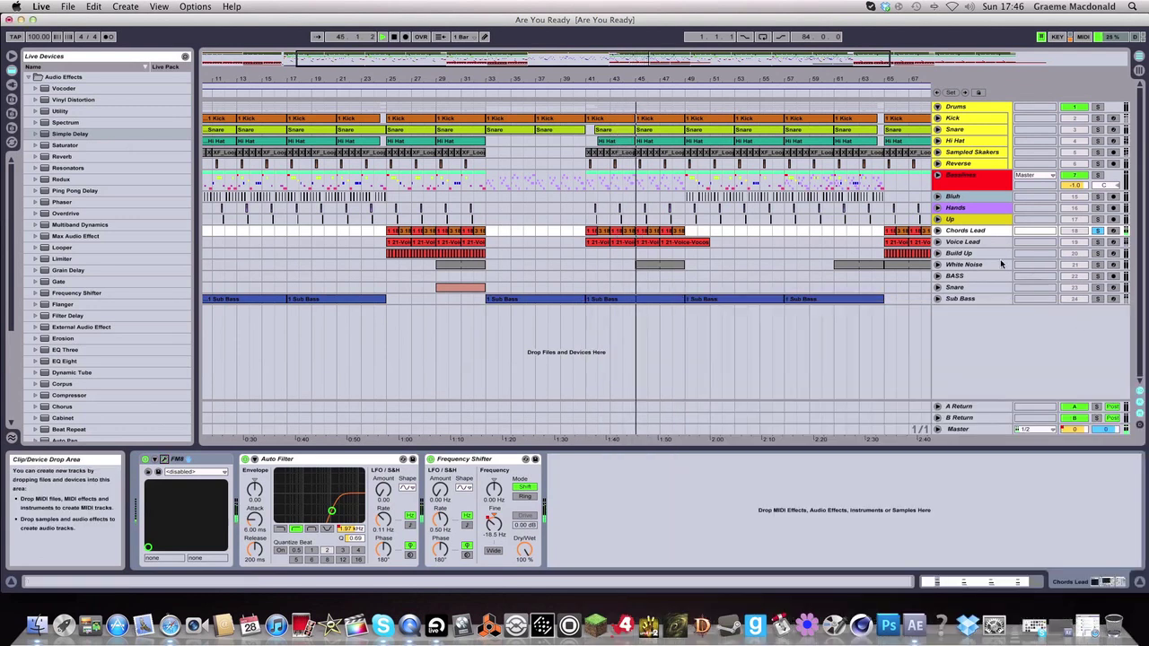
# Switch the solo to the Voice Lead track, examine its device chain from Voice-Vocosyn to Vocoder, then unsolo it and stop playback
pyautogui.click(955, 242)
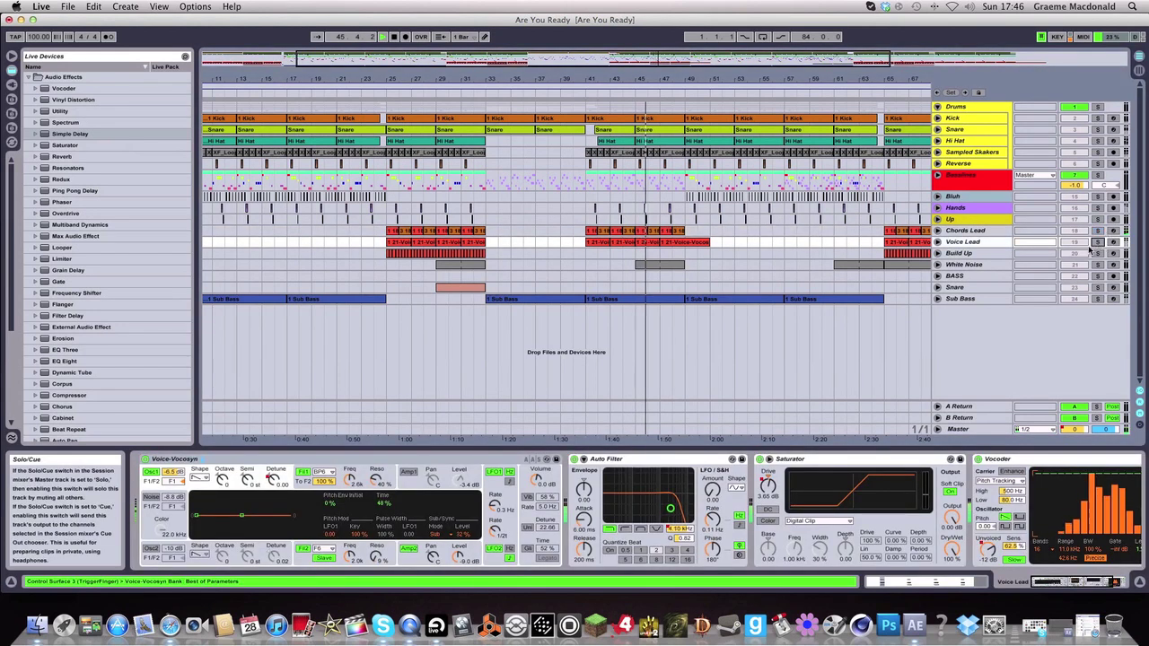
pyautogui.hscroll(3, 805, 518)
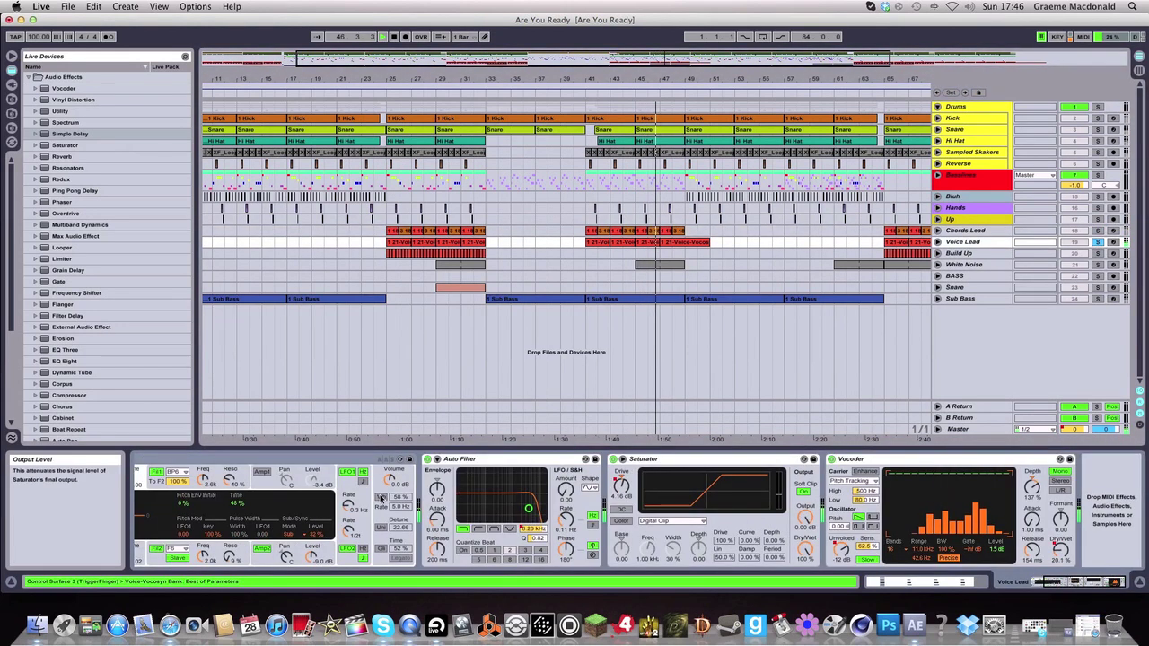
pyautogui.hscroll(-3, 369, 496)
pyautogui.hscroll(2, 764, 565)
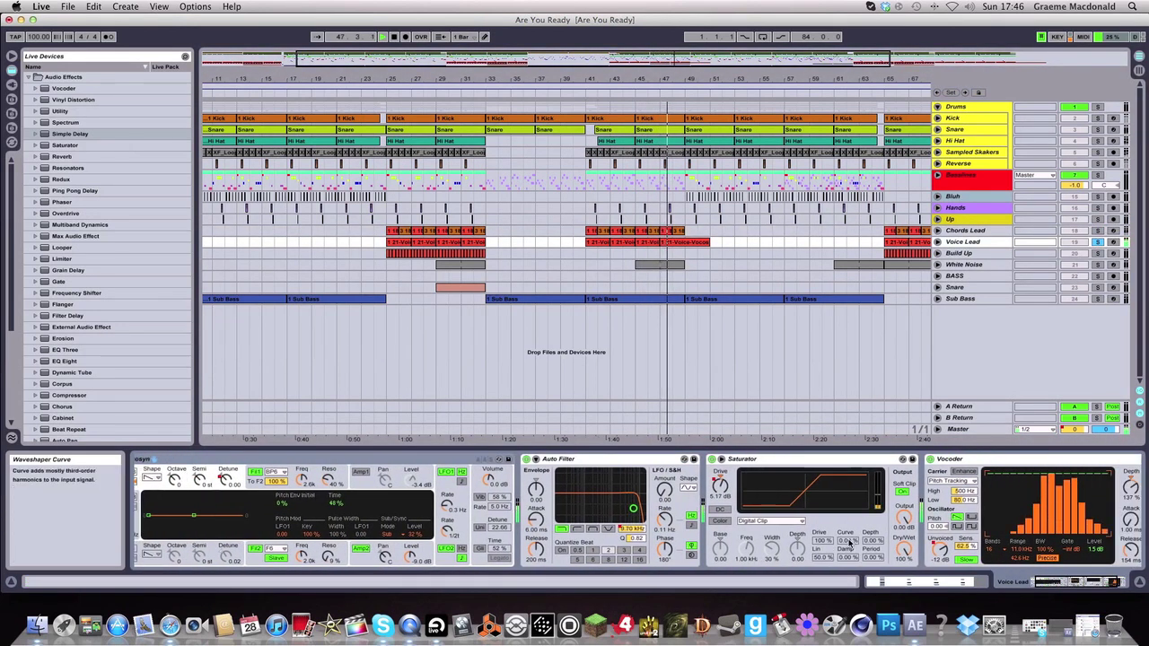
pyautogui.hscroll(-3, 628, 503)
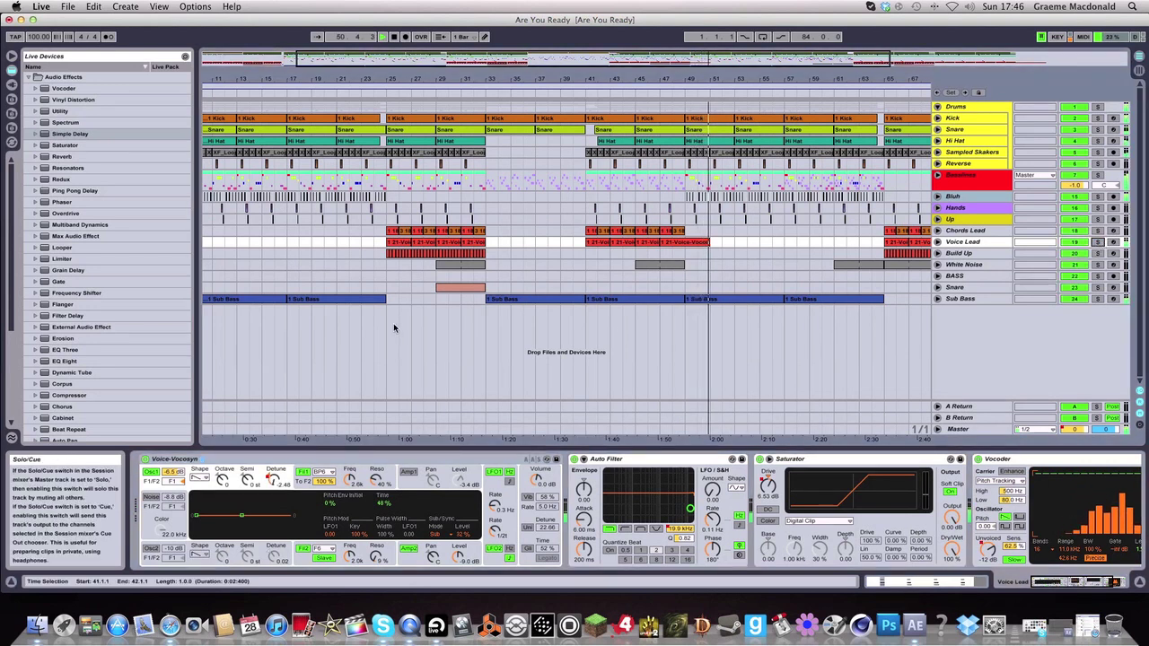
pyautogui.press('space')
# Solo the lower Snare track, play it from bar 29, and unfold it to view its Auto Filter frequency automation before folding it again
pyautogui.click(470, 267)
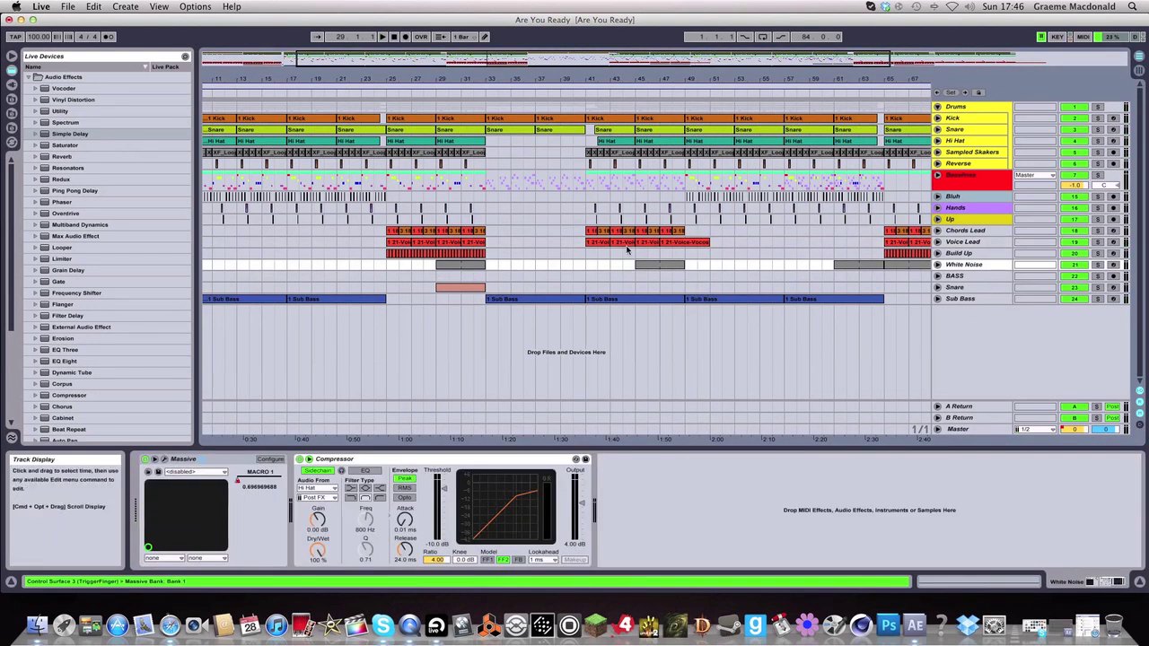
pyautogui.click(468, 287)
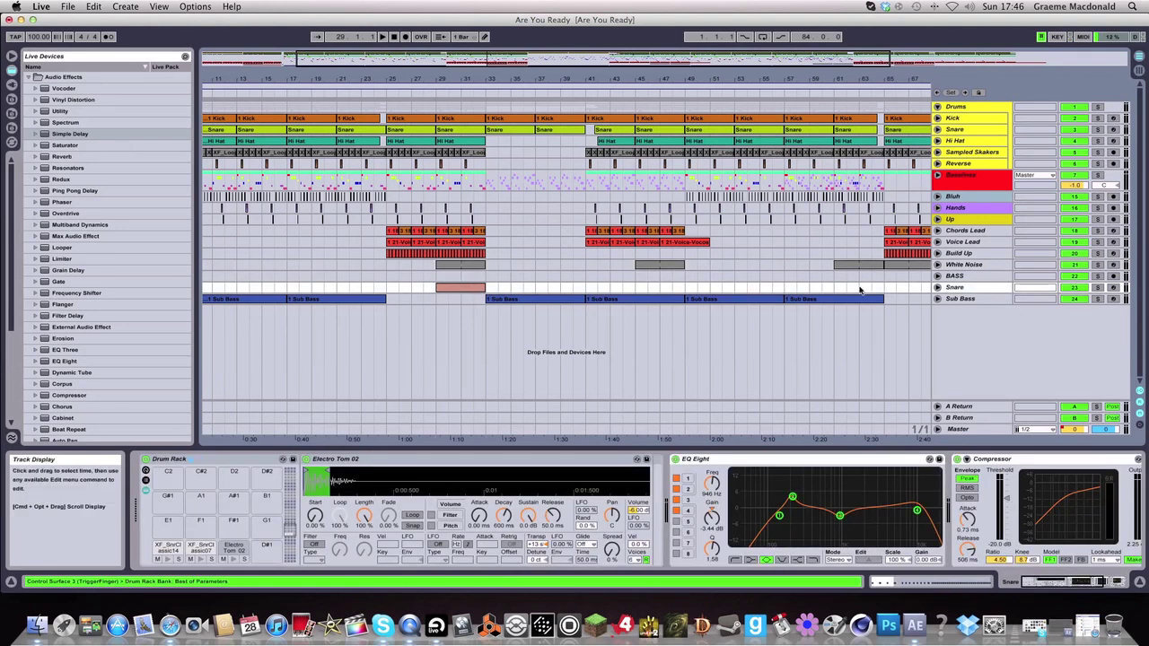
pyautogui.click(1097, 287)
pyautogui.press('space')
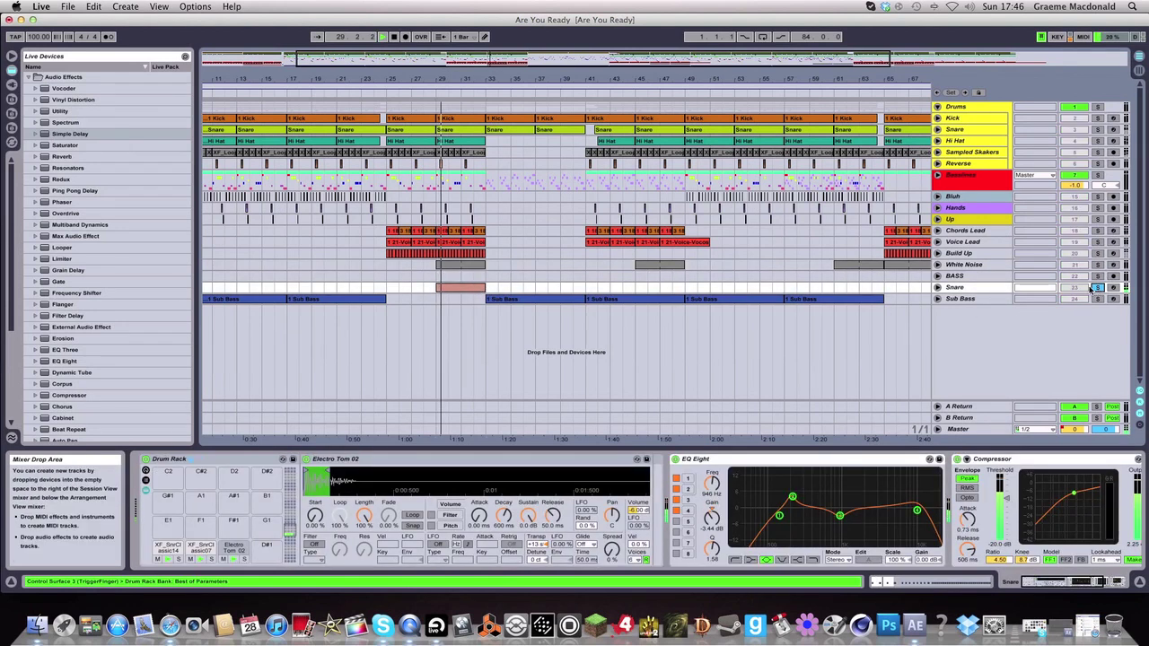
pyautogui.click(938, 287)
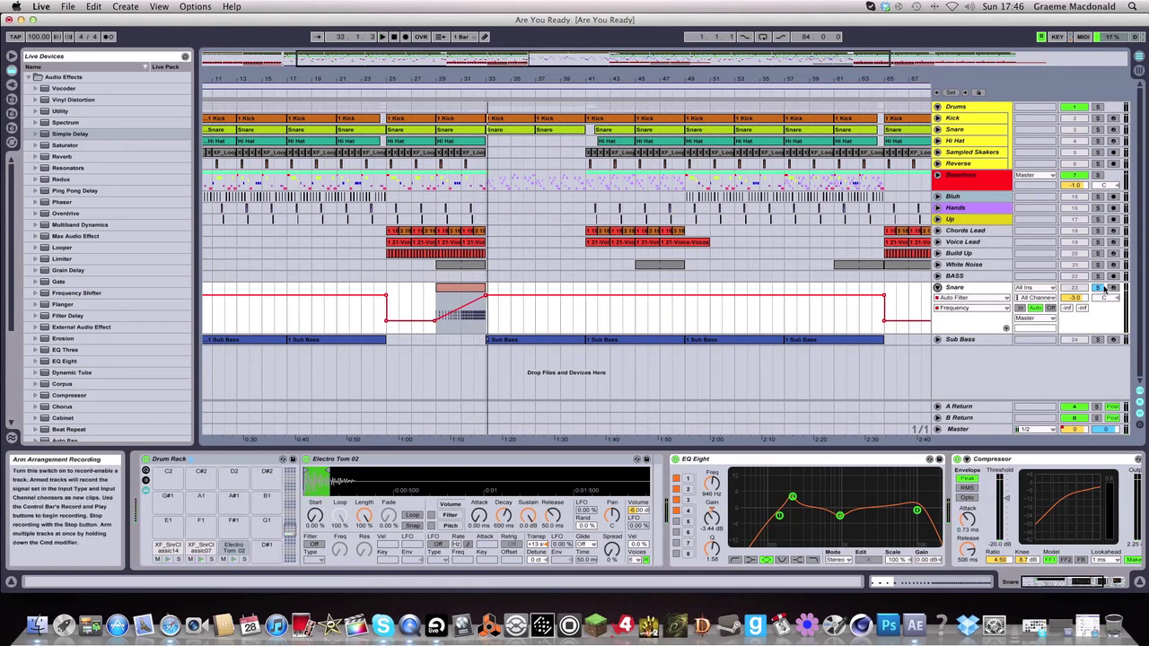
pyautogui.click(938, 288)
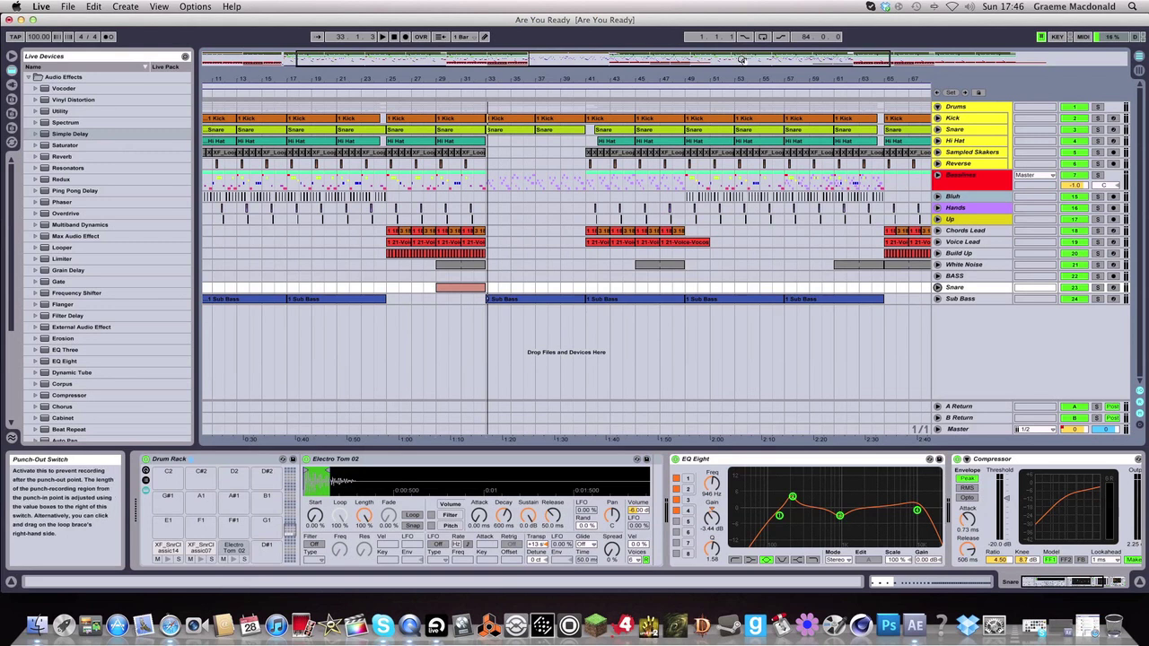
# Show the whole arrangement from start to end and collapse the Drums group
pyautogui.moveTo(747, 59); pyautogui.dragTo(747, 27)
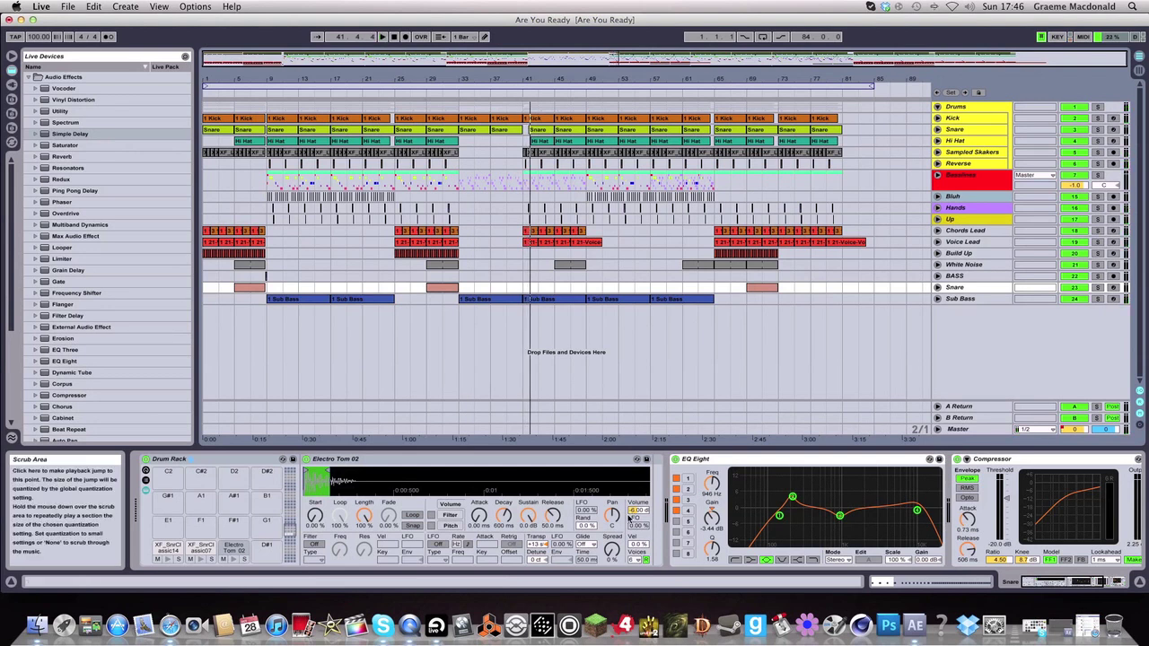
pyautogui.hscroll(3, 595, 493)
pyautogui.hscroll(-3, 596, 493)
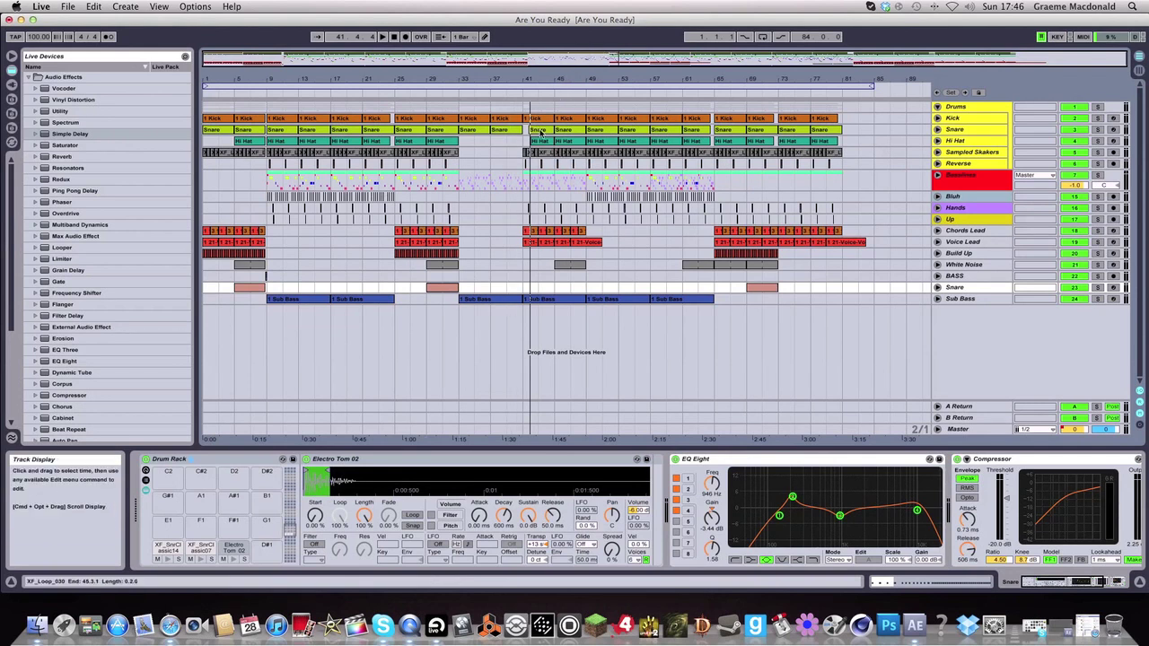
pyautogui.click(406, 95)
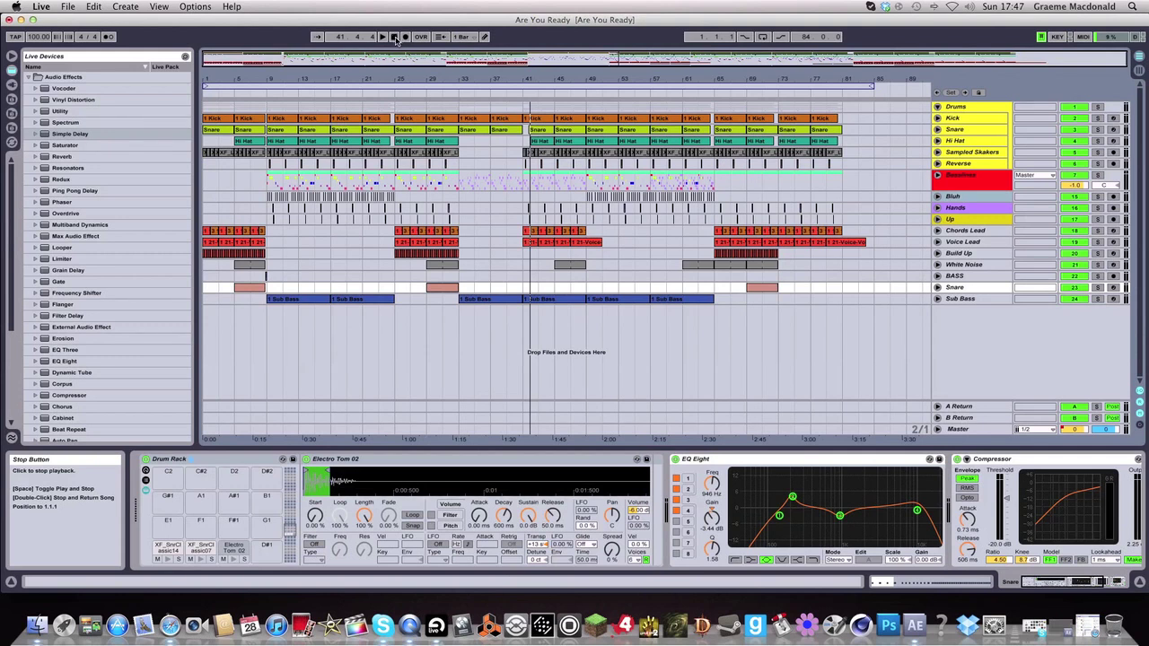
pyautogui.click(938, 106)
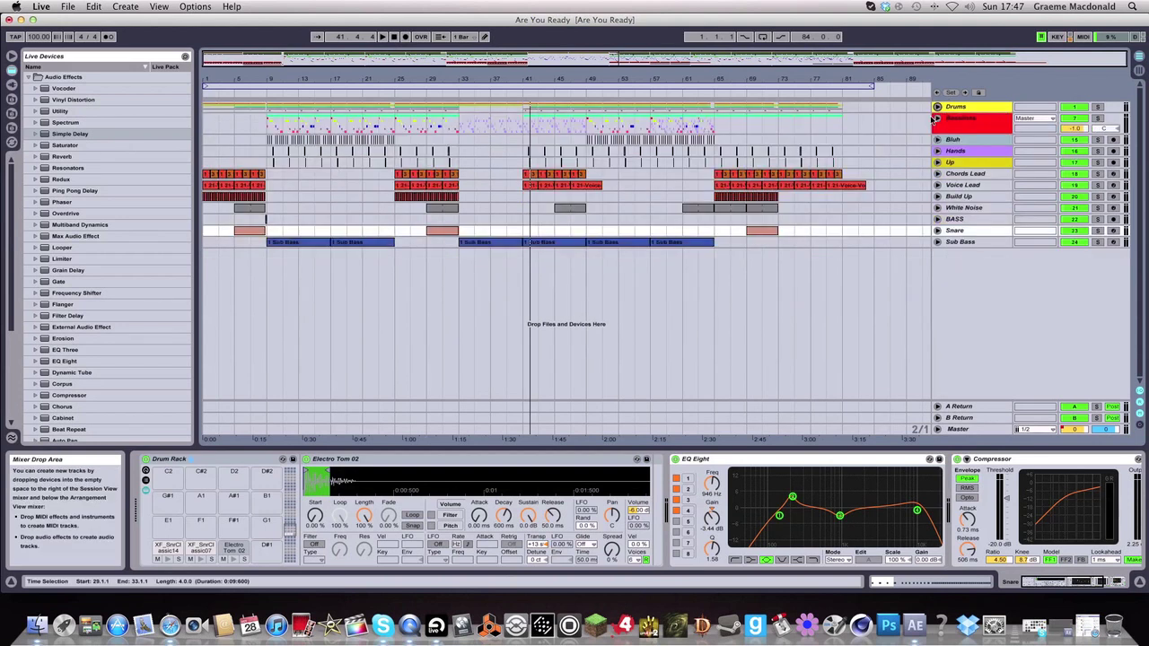